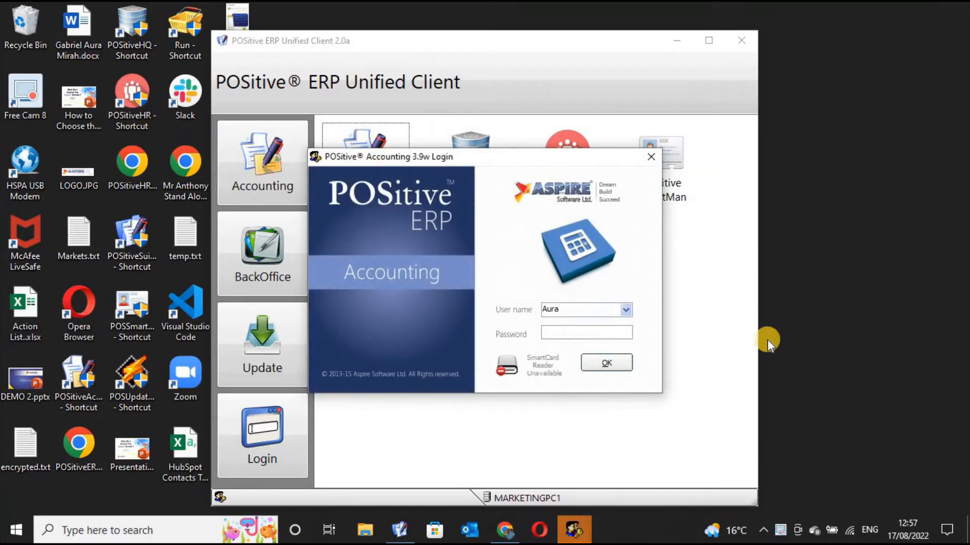
Log in to POSitive Accounting with the account password, open year 2013 for catalogue HQ, and maximize the main window
text(••••)
click(611, 367)
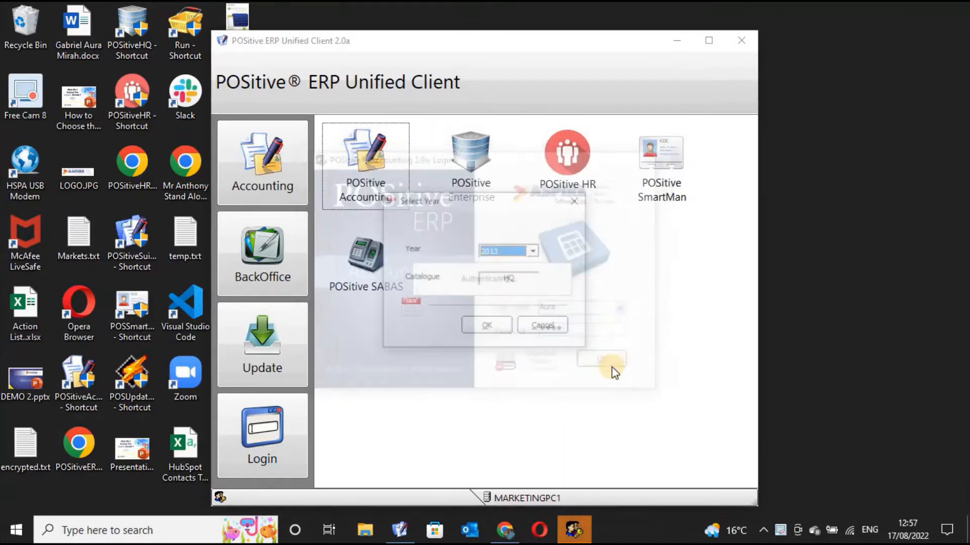
click(485, 325)
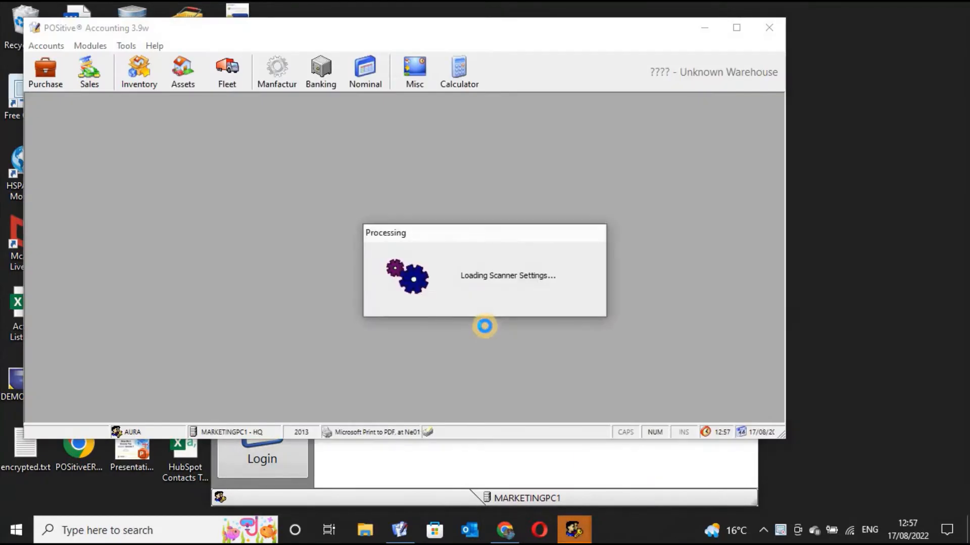
click(736, 29)
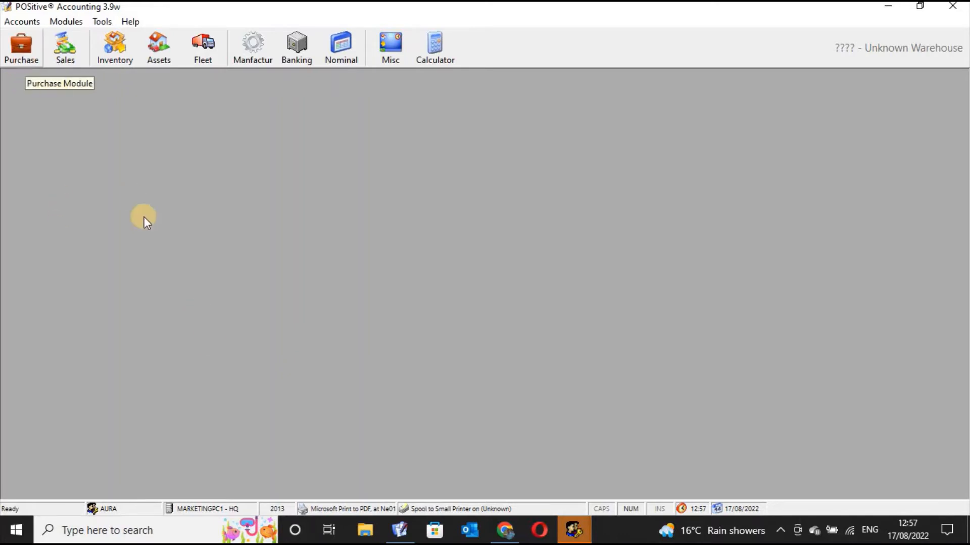
Look through the Purchase, Sales, Inventory, Assets, Fleet, Manufacturing, Banking and Nominal modules
click(36, 59)
click(64, 55)
click(130, 48)
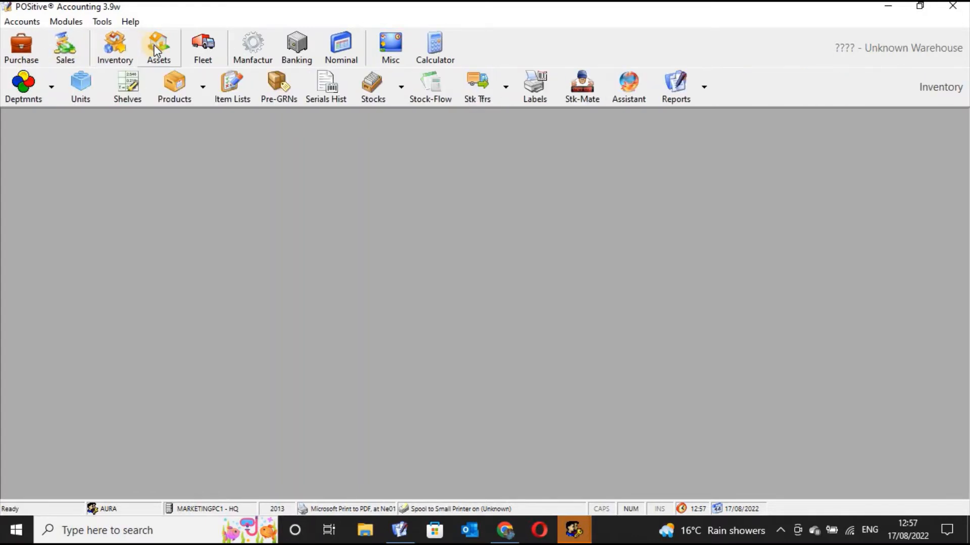
click(157, 50)
click(220, 55)
click(253, 51)
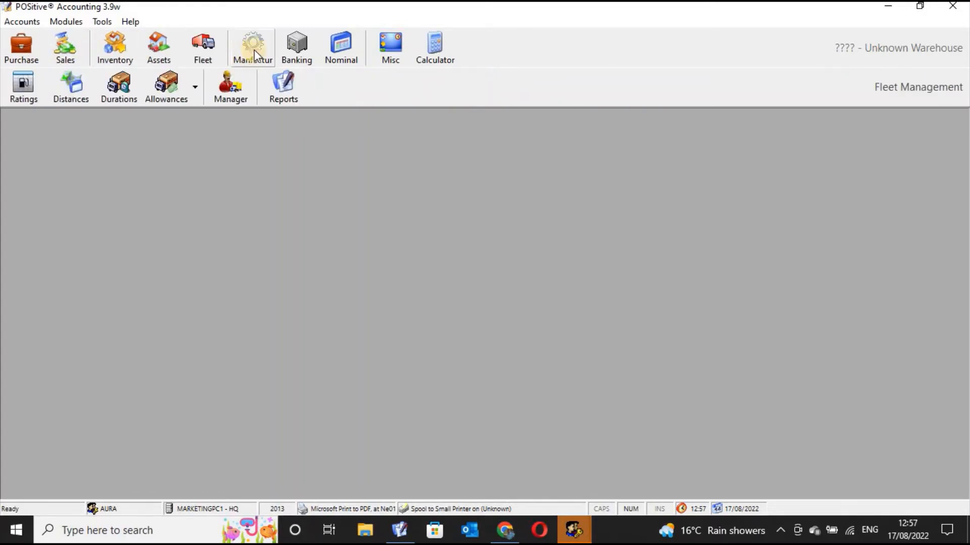
click(296, 50)
click(342, 50)
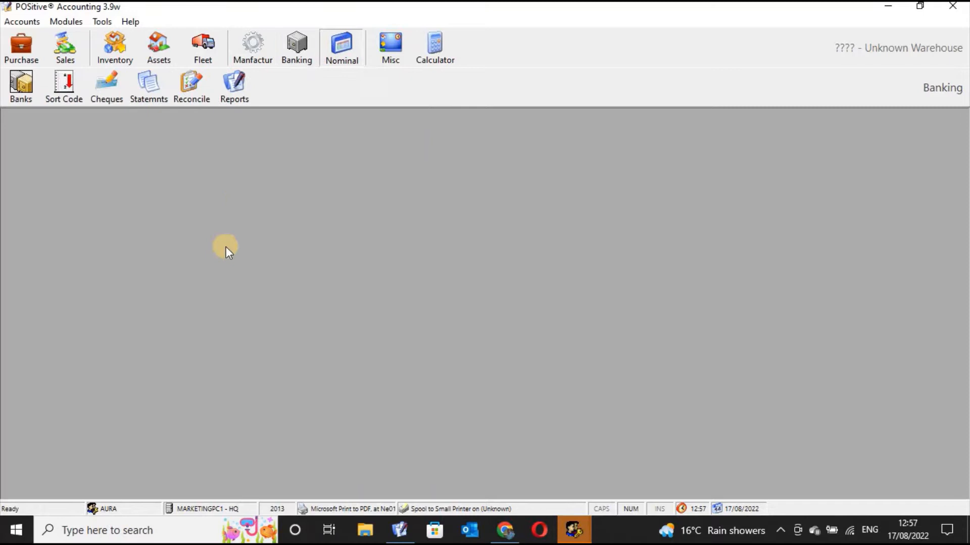
Open the supplier credit notes in the Purchase module and start a new credit note
click(22, 47)
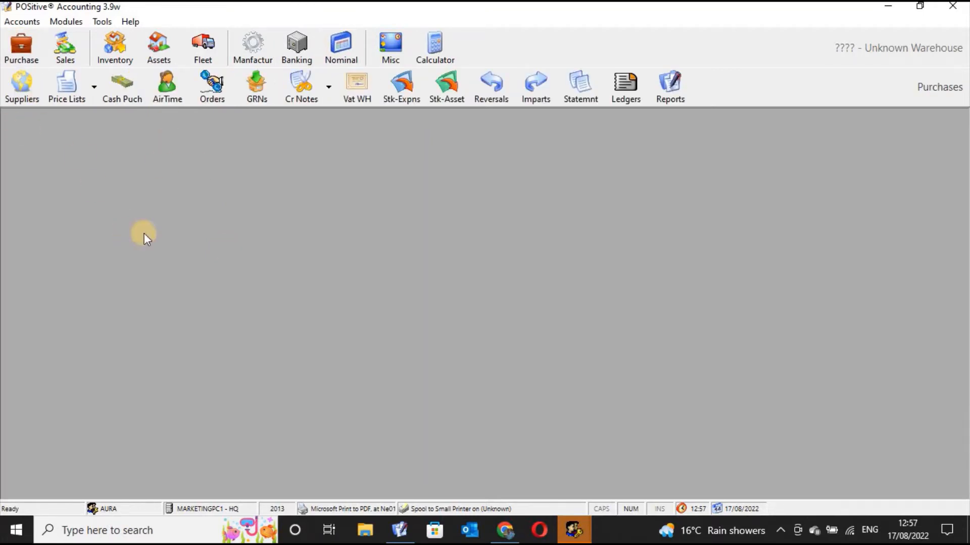
click(303, 87)
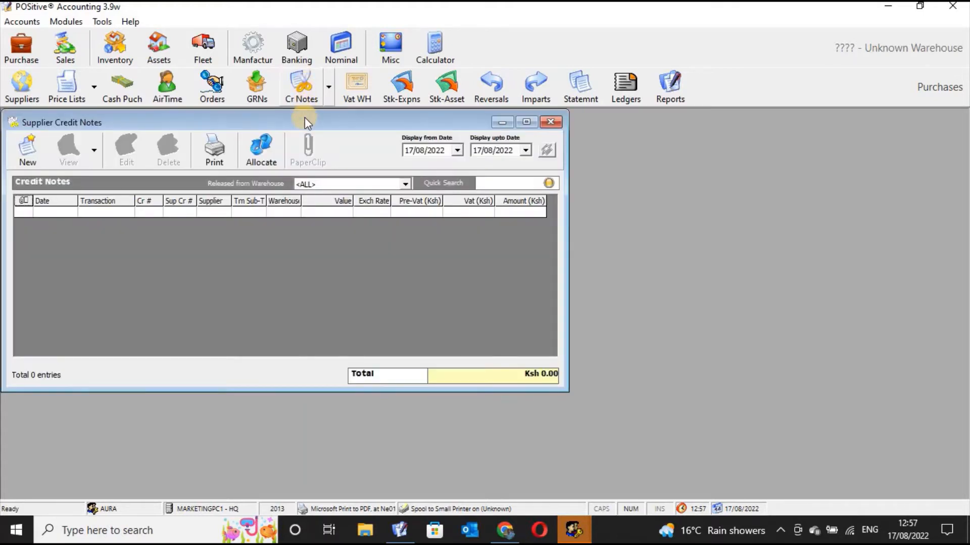
drag(304, 117, 419, 165)
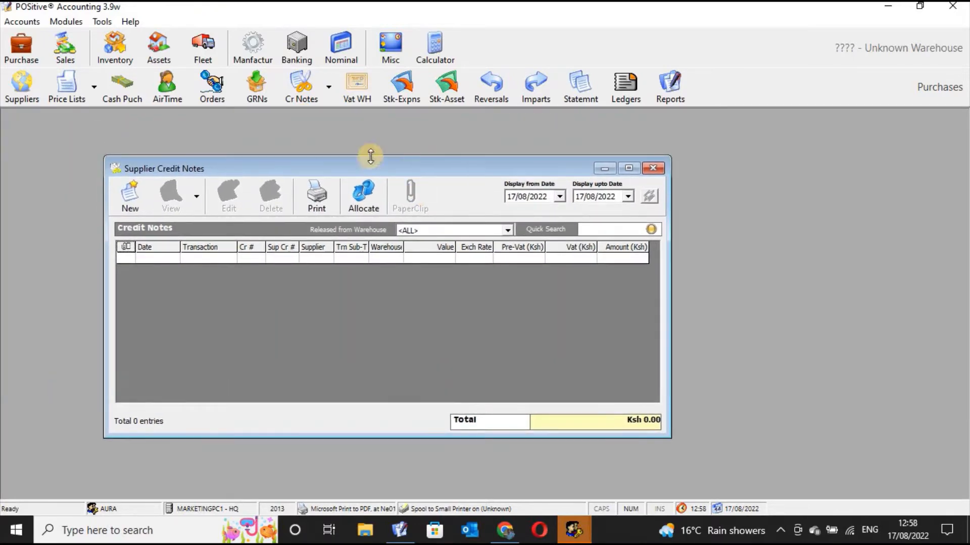
click(130, 200)
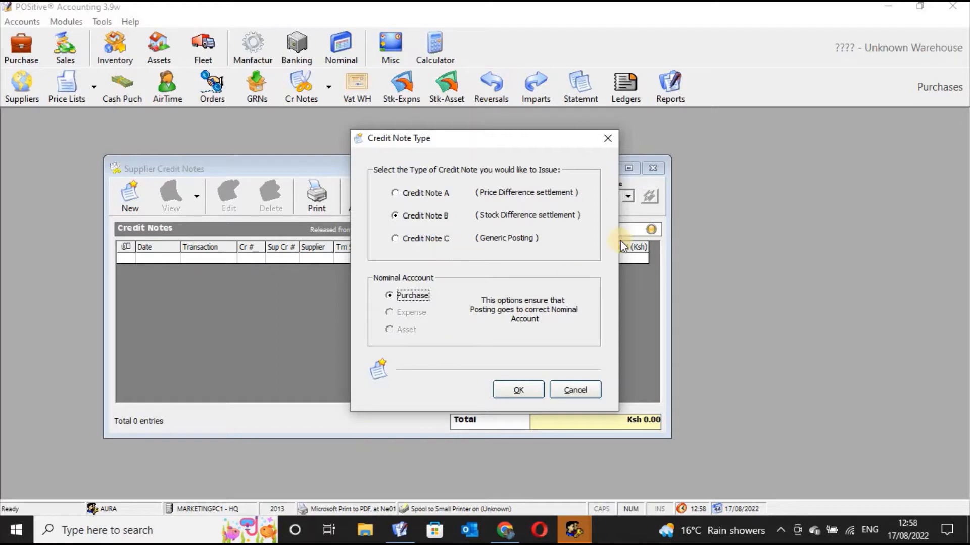
Try the credit note types A, B and C in turn to compare price difference, stock difference and generic posting
click(397, 194)
click(396, 217)
click(396, 240)
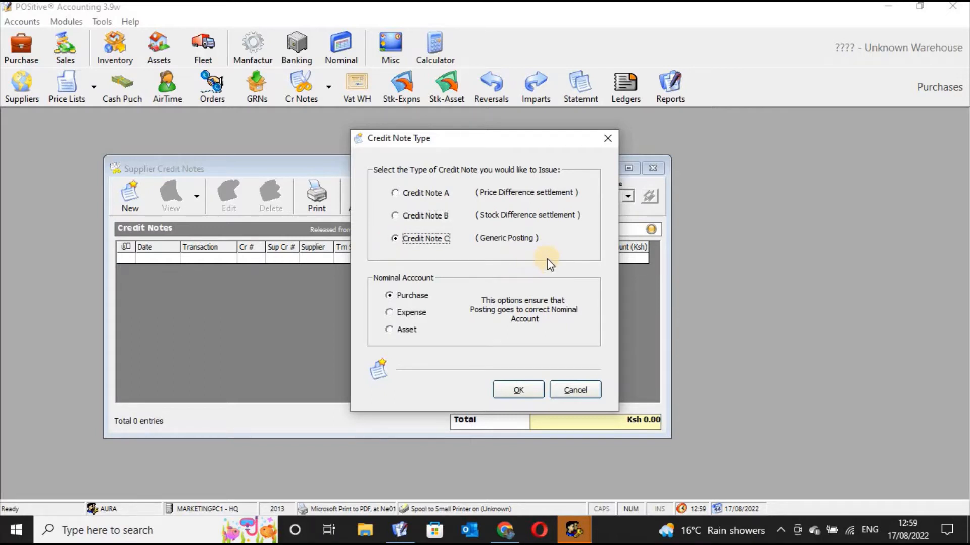
click(396, 215)
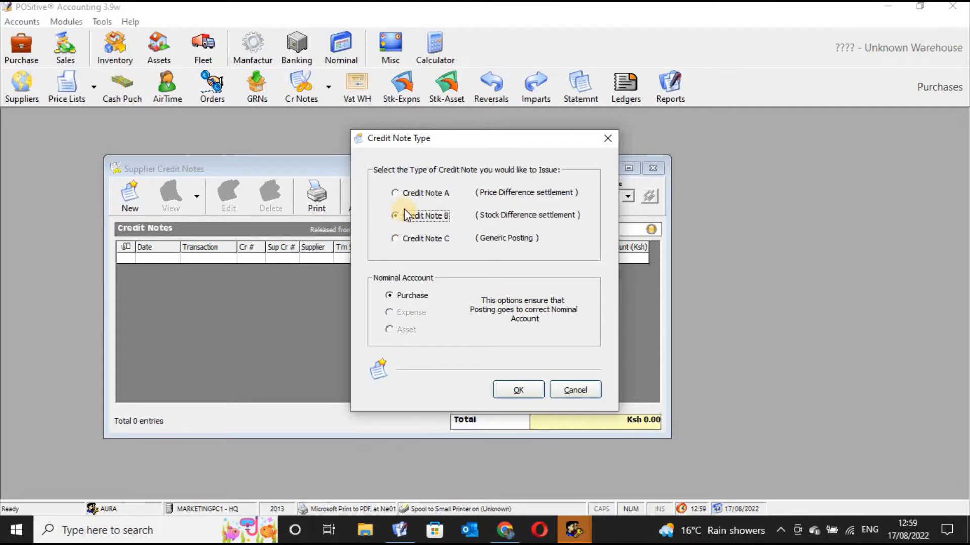
click(392, 195)
click(396, 215)
click(396, 193)
click(396, 215)
click(395, 192)
click(395, 216)
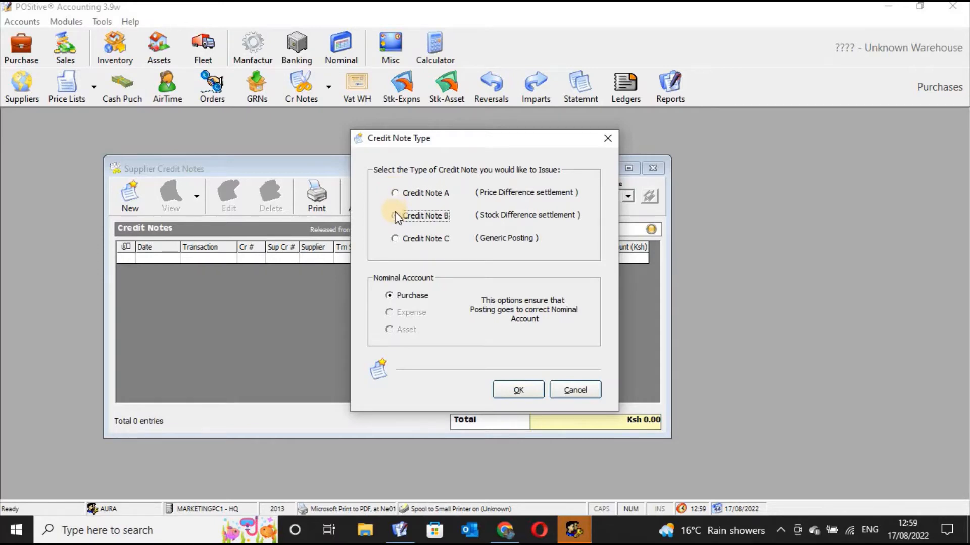
Select Credit Note C and try its Expense, Asset and Purchase nominal accounts
click(393, 238)
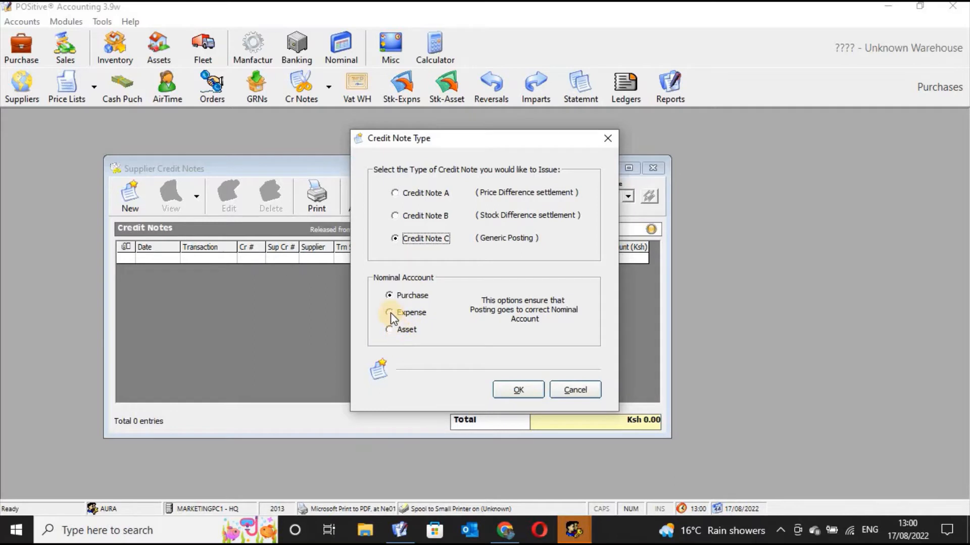
click(389, 313)
click(389, 297)
click(390, 312)
click(389, 297)
click(389, 314)
click(390, 330)
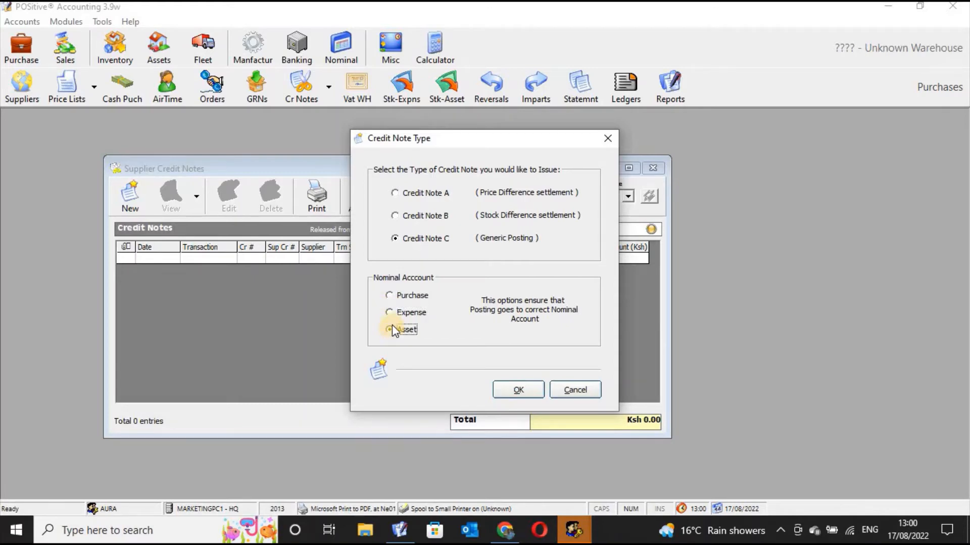
click(392, 295)
Choose Credit Note B (Stock Difference settlement) with the Purchase nominal account and open its entry form
click(396, 194)
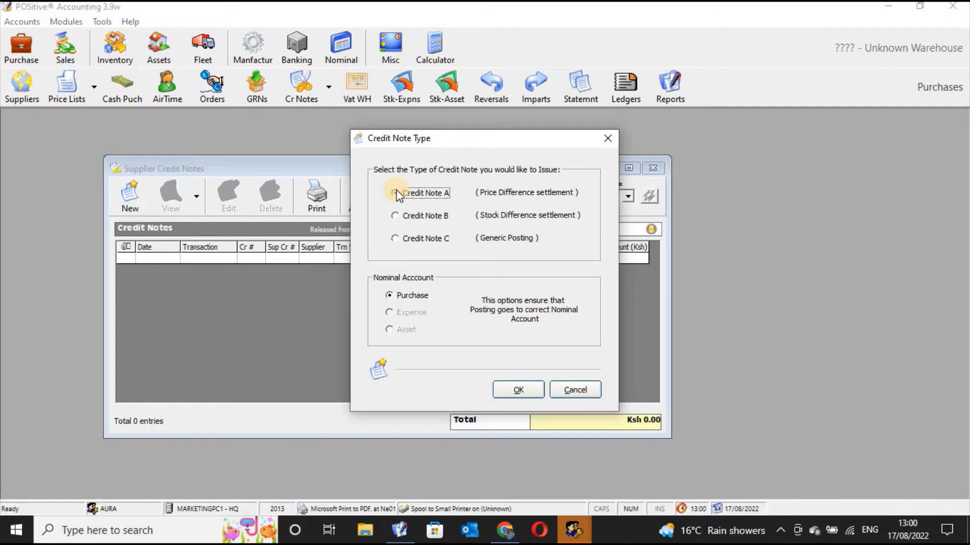
click(396, 216)
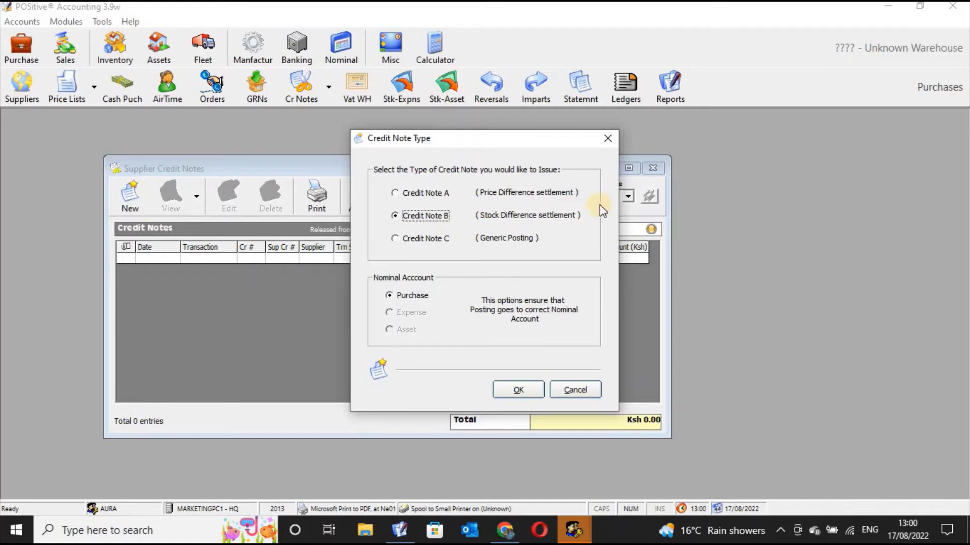
click(520, 390)
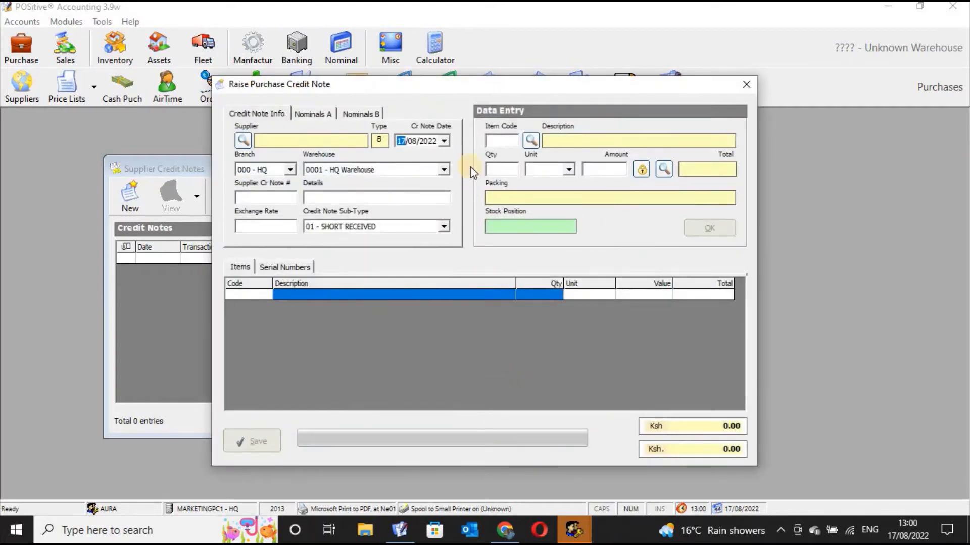
Enter "Return toi supplier" as the credit note details and 23432324 as the supplier credit note number
click(279, 196)
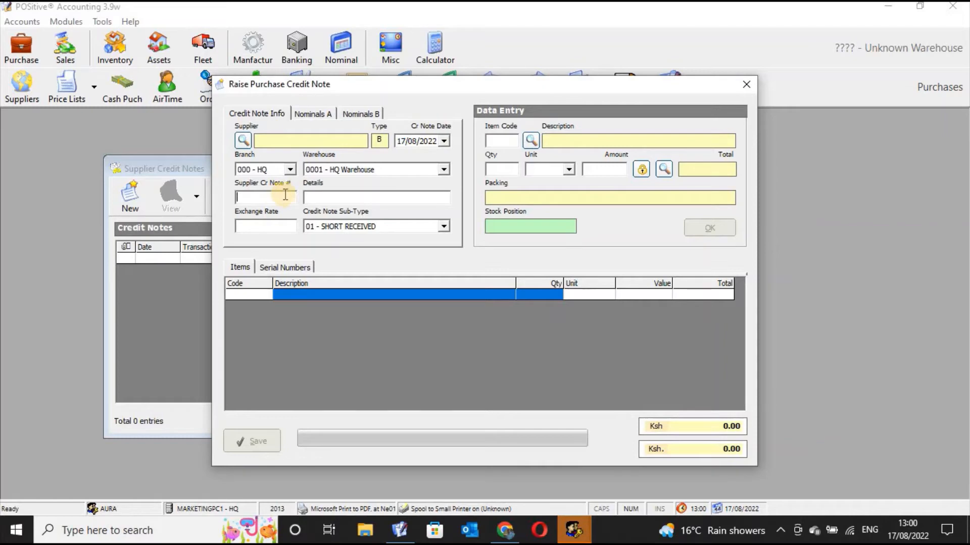
click(325, 196)
text(Return toi supplier)
click(253, 199)
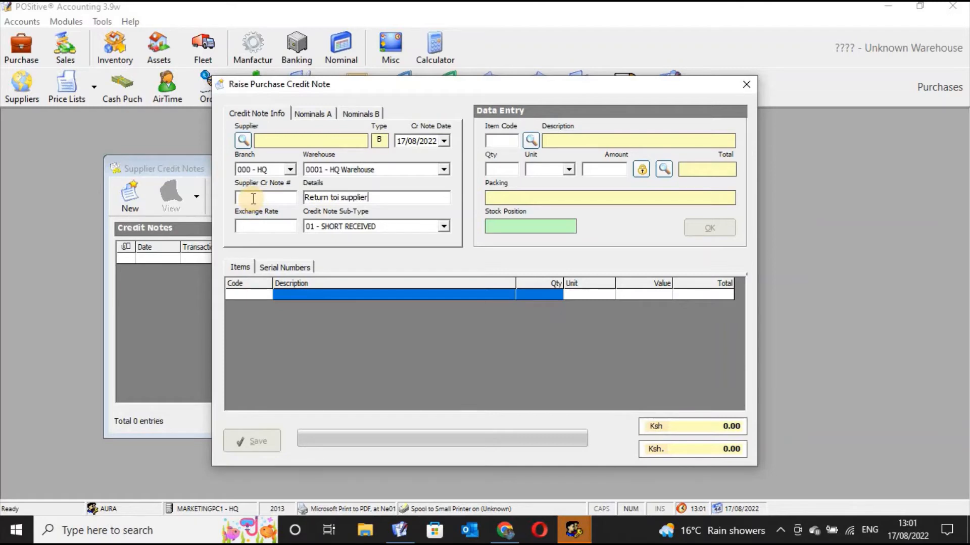
text(23432324)
Try the sub-types RTS EXPIRY, RTS DAMAGES, RTS REPLACEMENT and RENUMERATION, and return the credit note to 01 - SHORT RECEIVED
click(442, 227)
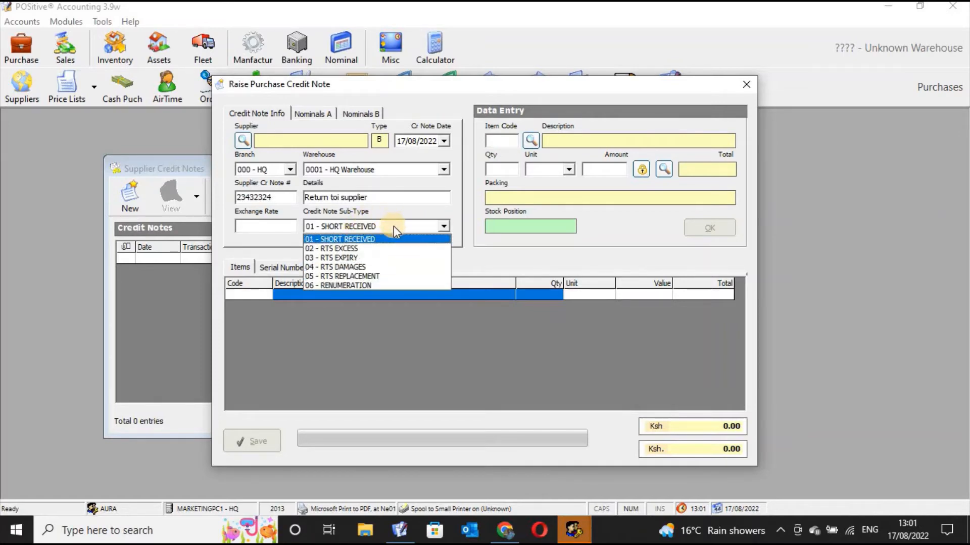
click(376, 259)
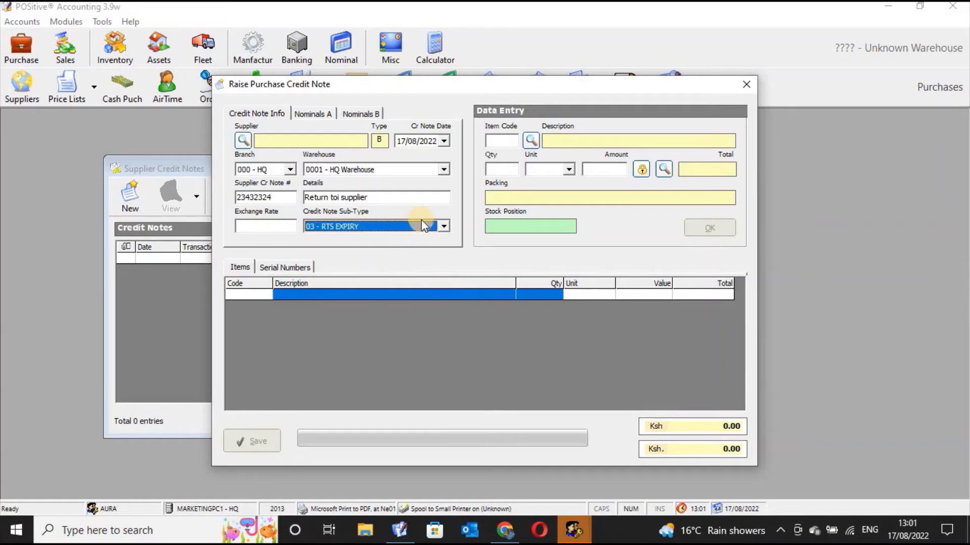
click(443, 227)
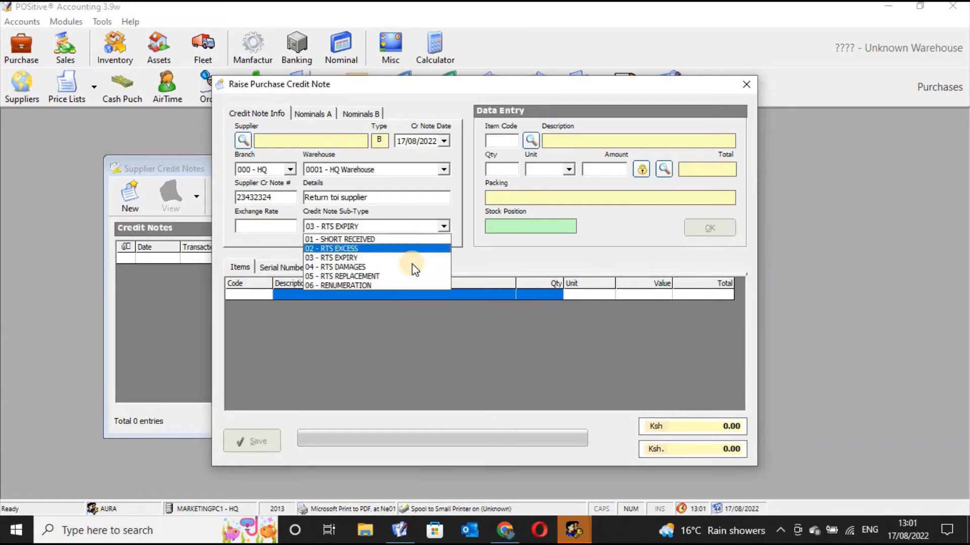
click(411, 266)
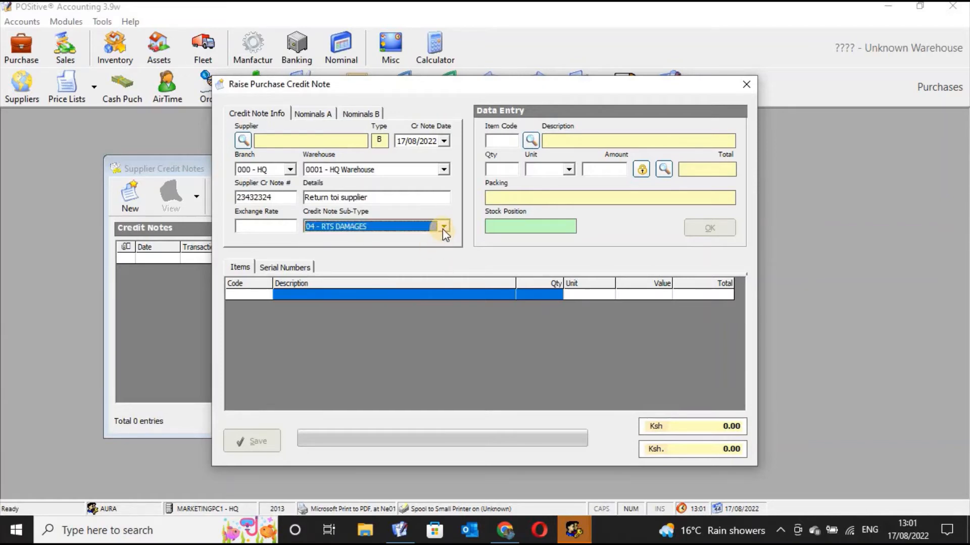
click(443, 227)
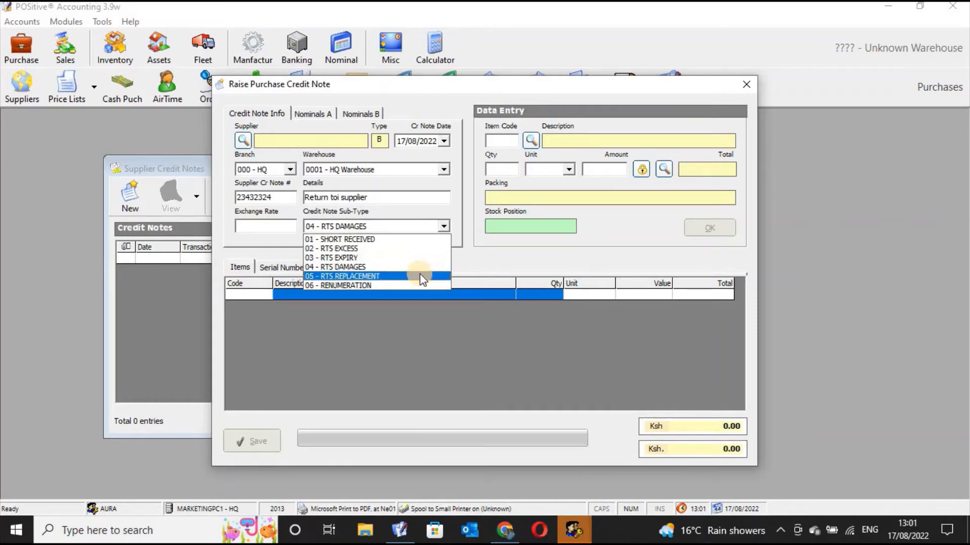
click(420, 276)
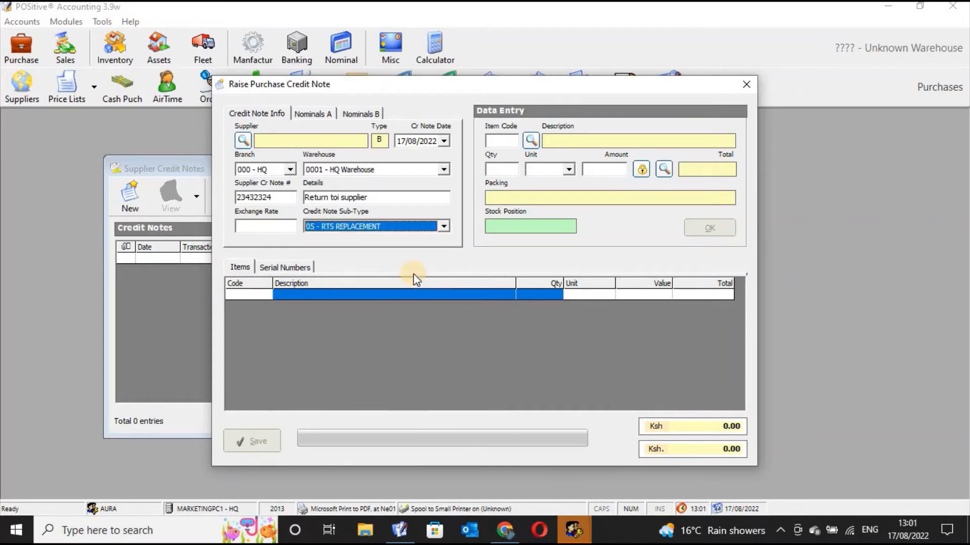
click(444, 228)
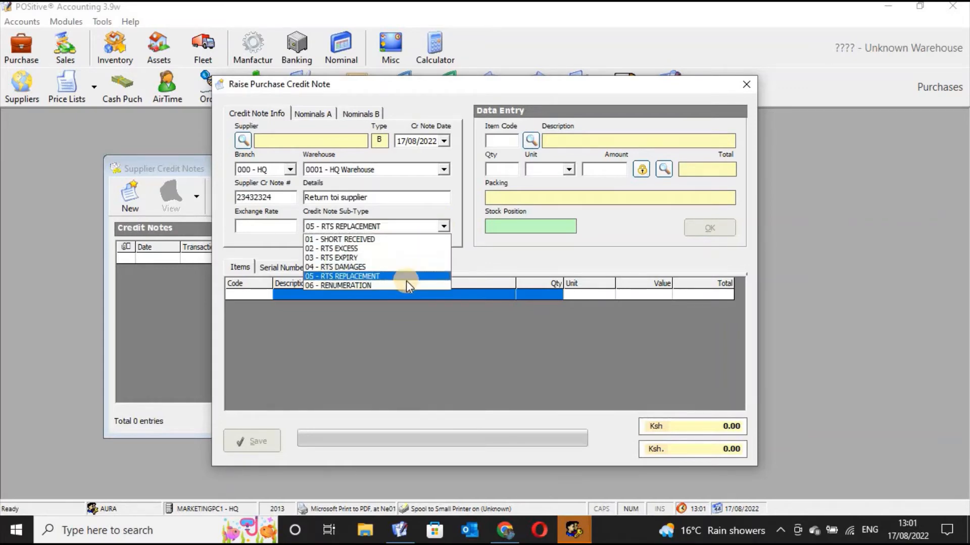
click(406, 279)
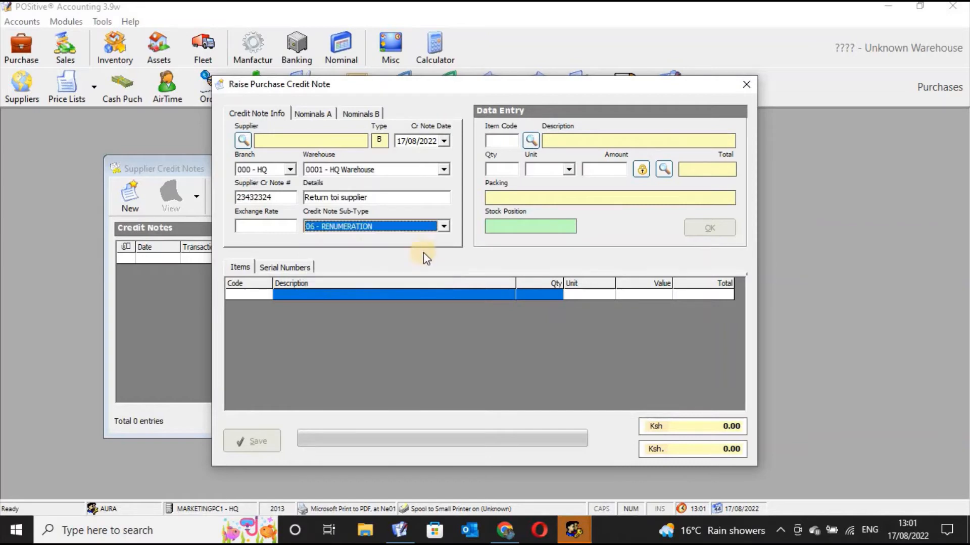
click(442, 227)
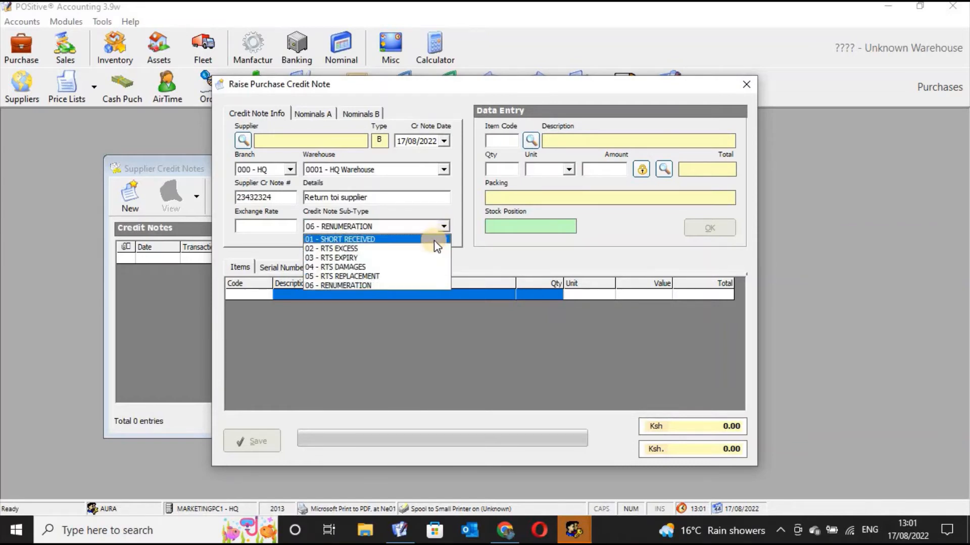
click(434, 240)
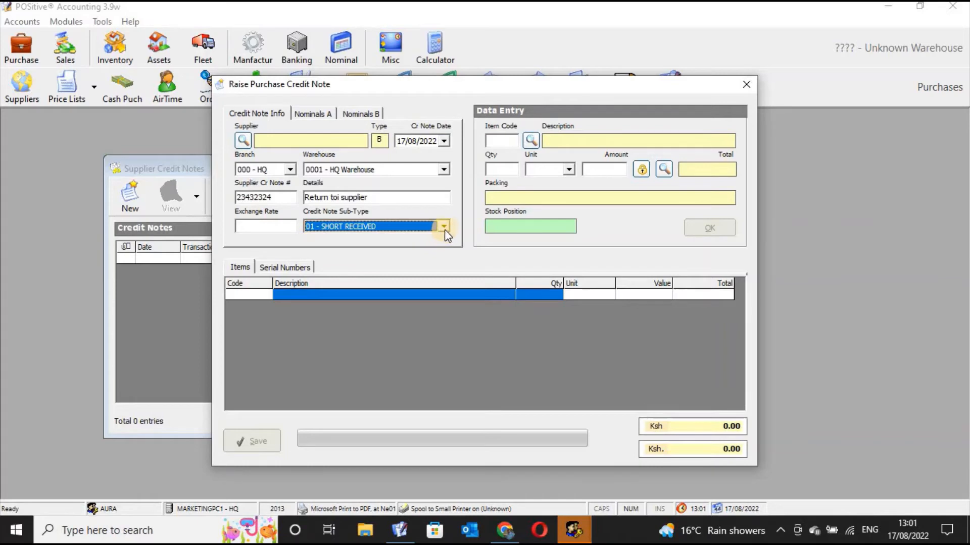
Try the sub-type 02 - RTS EXCESS and return the credit note to 01 - SHORT RECEIVED
click(447, 228)
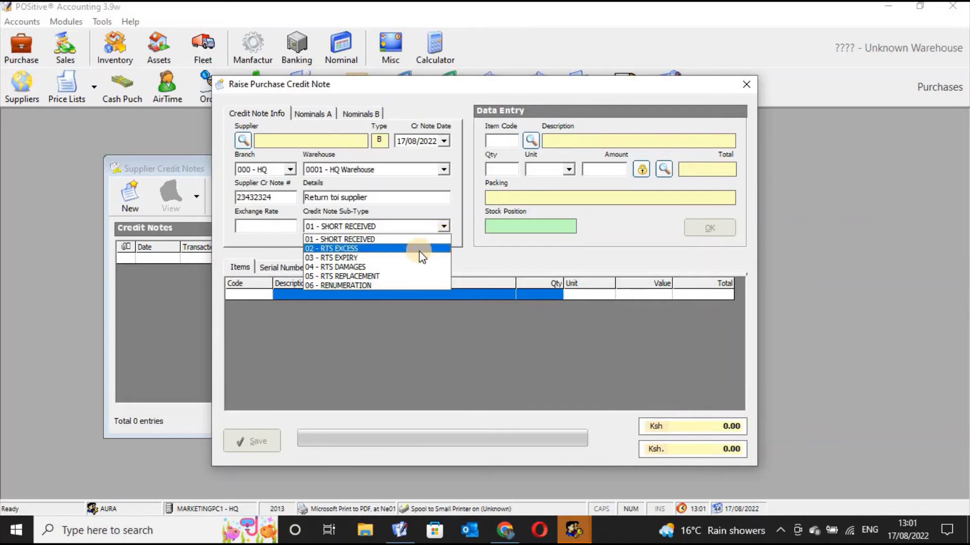
click(399, 249)
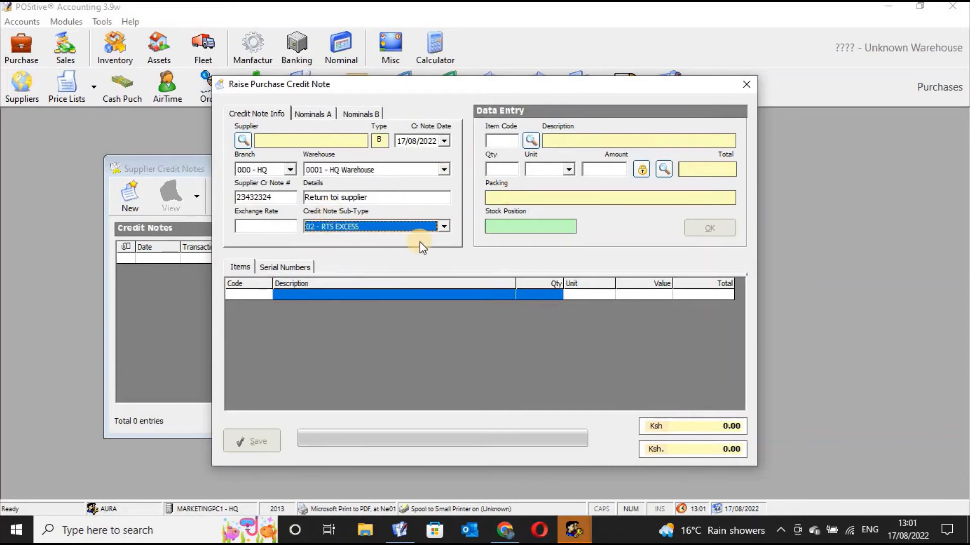
click(444, 227)
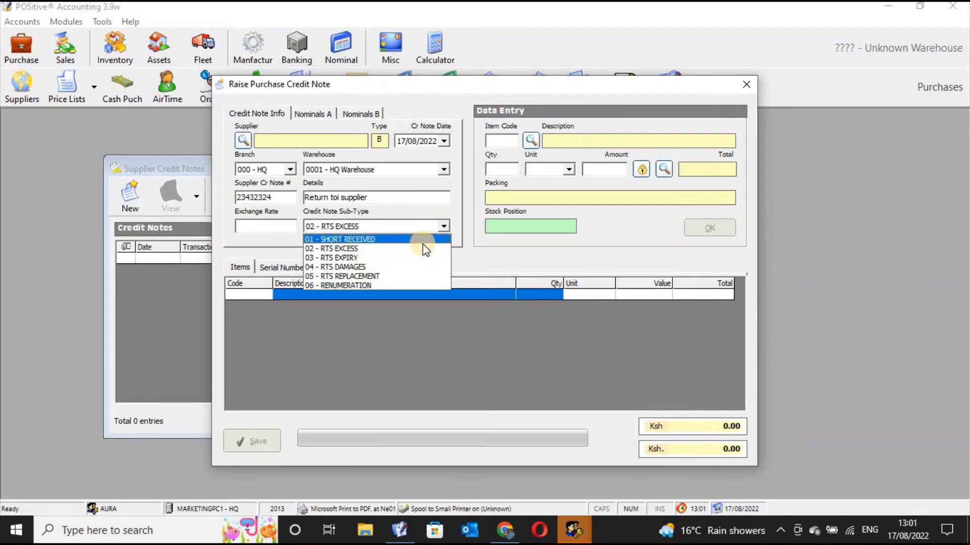
click(426, 241)
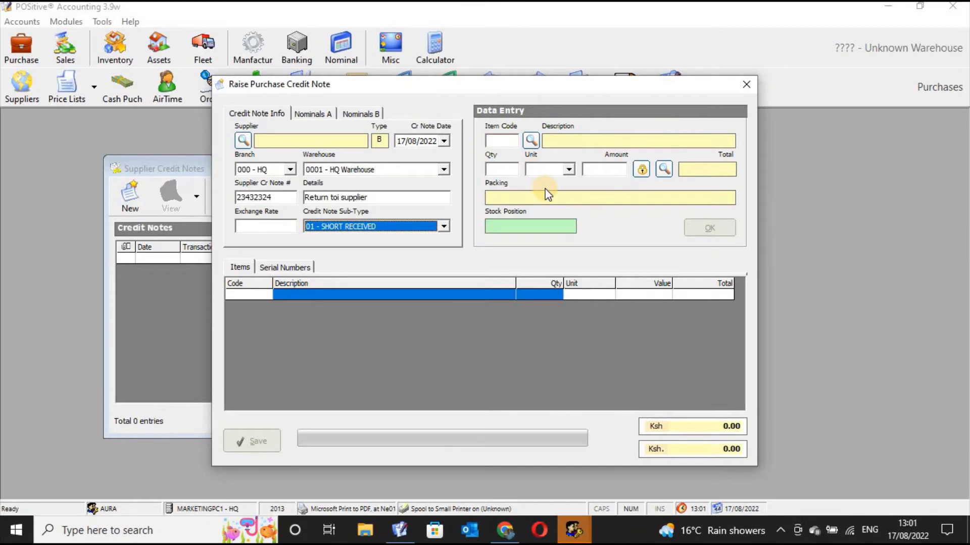
click(444, 228)
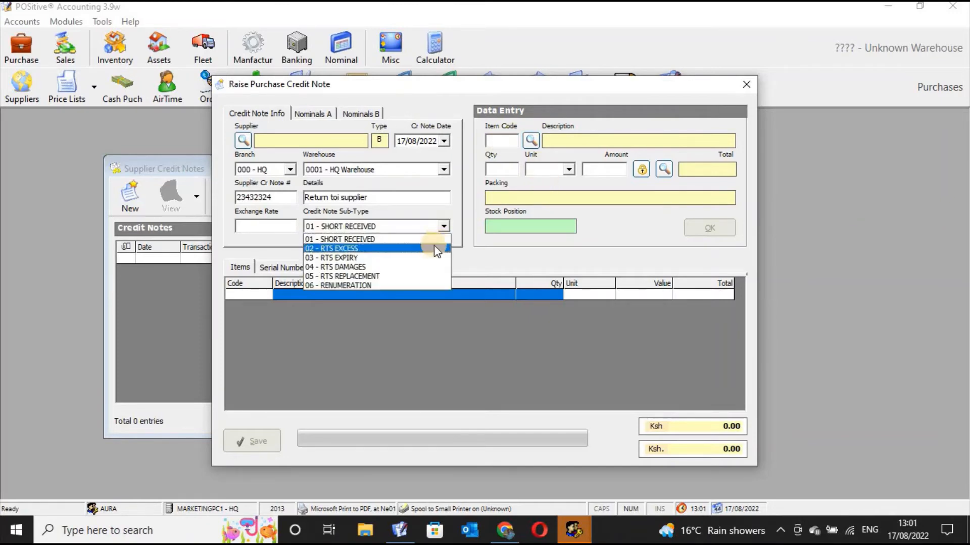
click(493, 161)
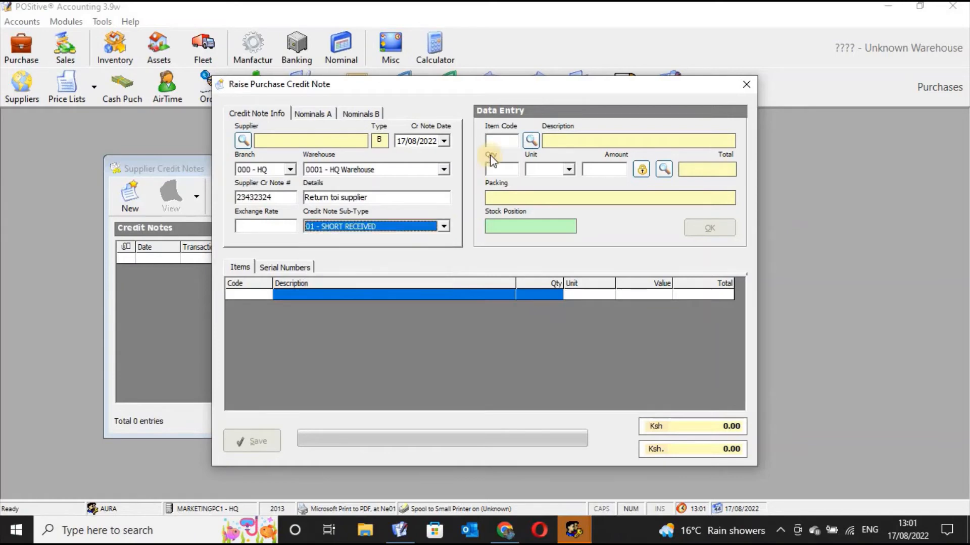
Search the products for "blue" and choose Bluebird 6 INCH Dual as the item to return
click(529, 139)
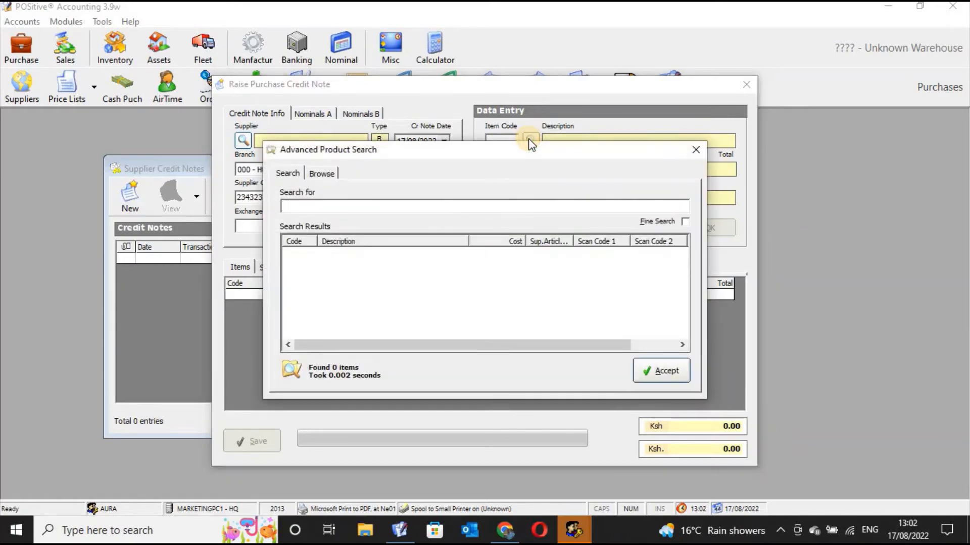
text(blue)
click(387, 263)
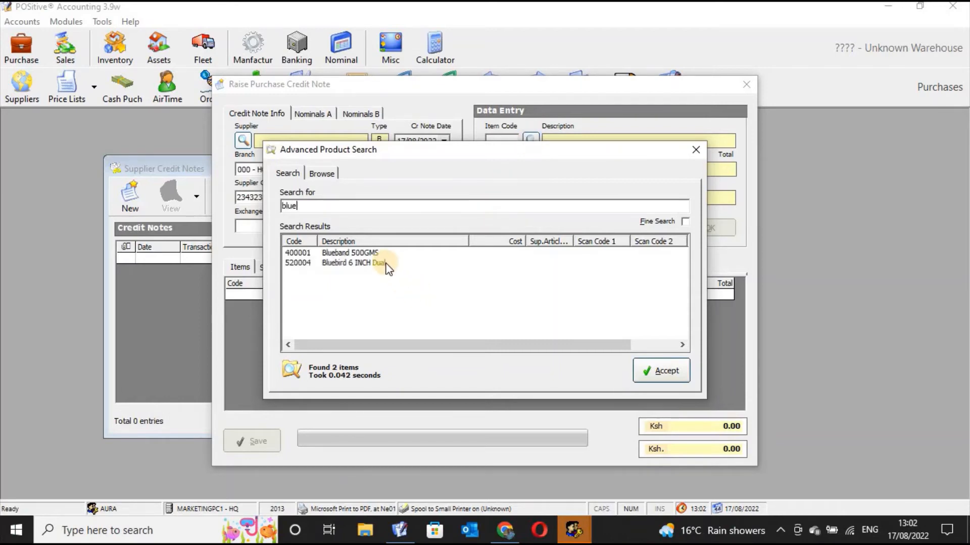
click(670, 373)
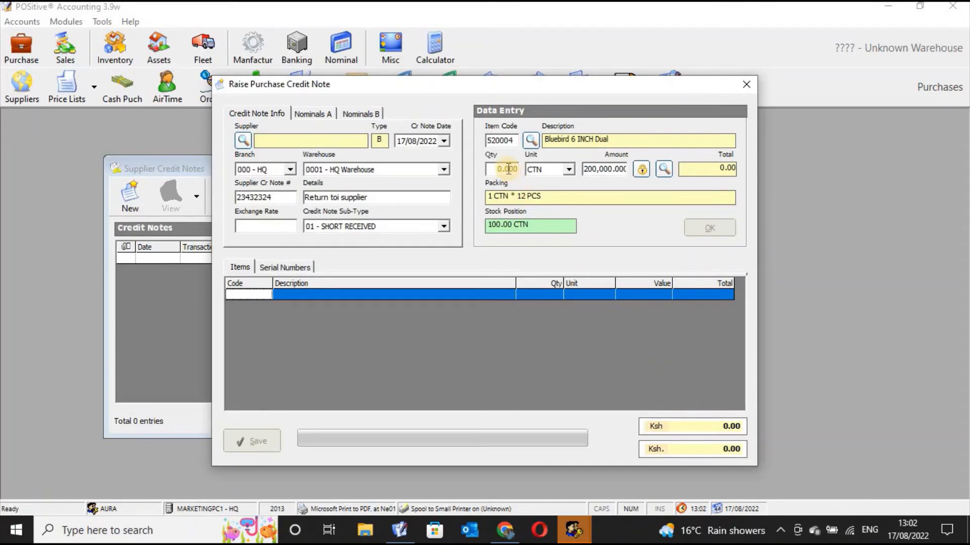
Set the Bluebird 6 INCH Dual quantity to 20 CTN and add the line to the credit note
click(510, 170)
text(2000)
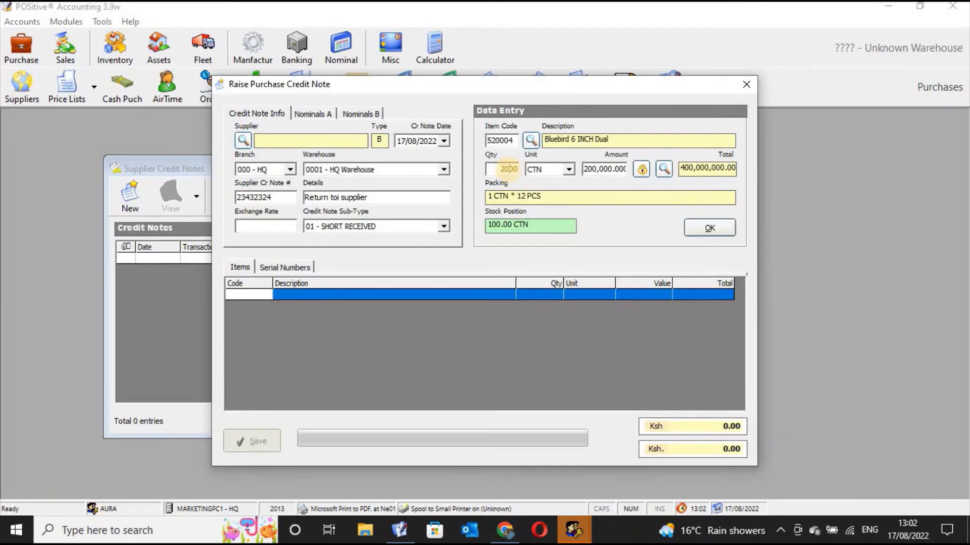
key(BackSpace)
key(BackSpace)
click(707, 227)
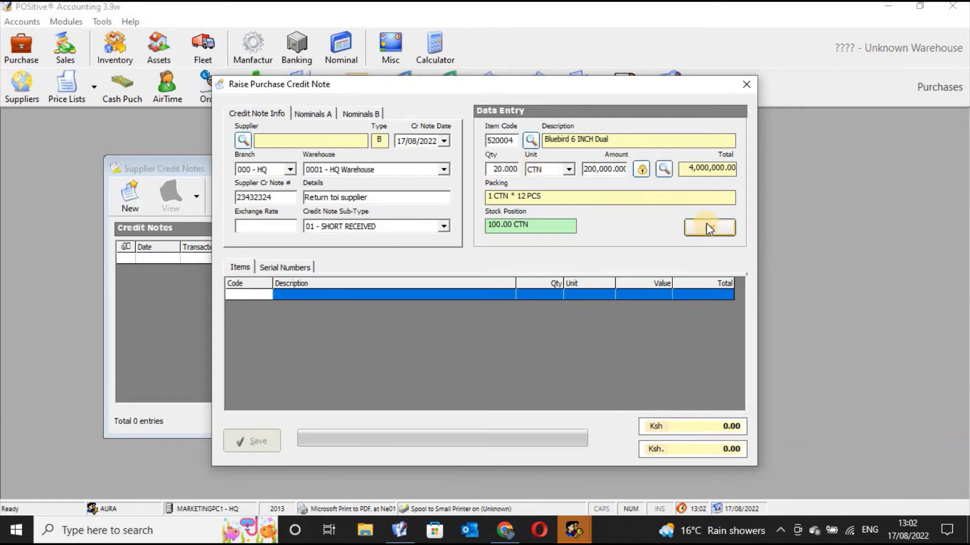
Find Polythene Bread Bags 400 GMS by searching for "poly" and add 10 BAG of it to the credit note
click(535, 138)
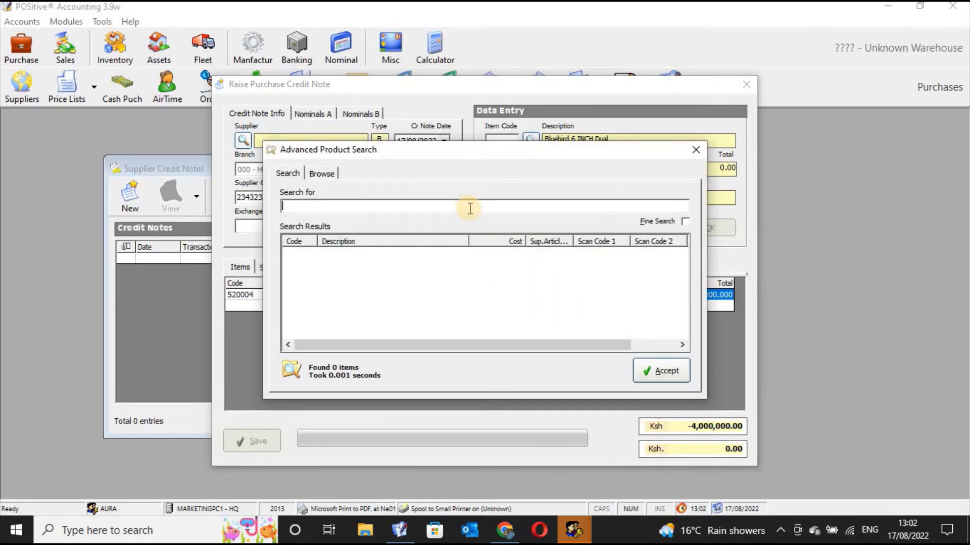
text(poly)
click(421, 253)
click(671, 368)
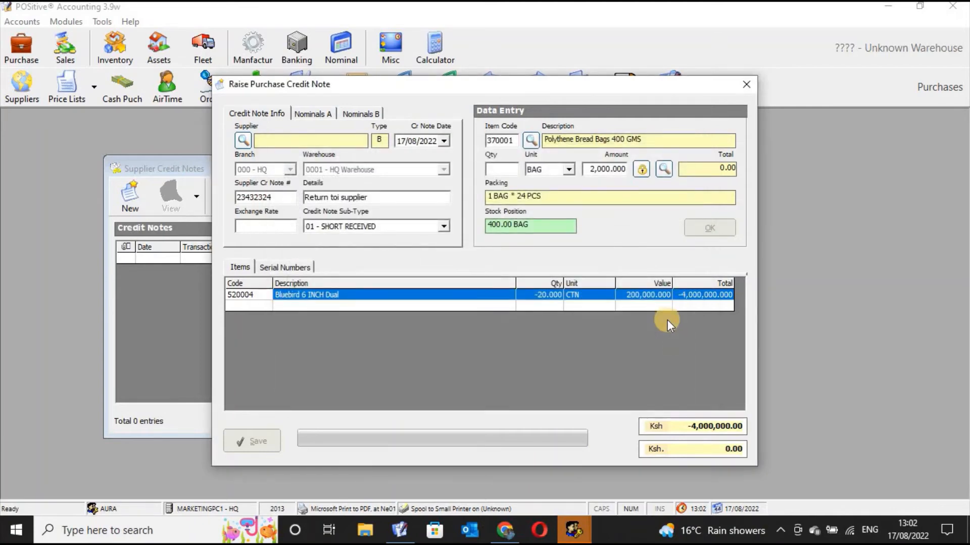
text(10)
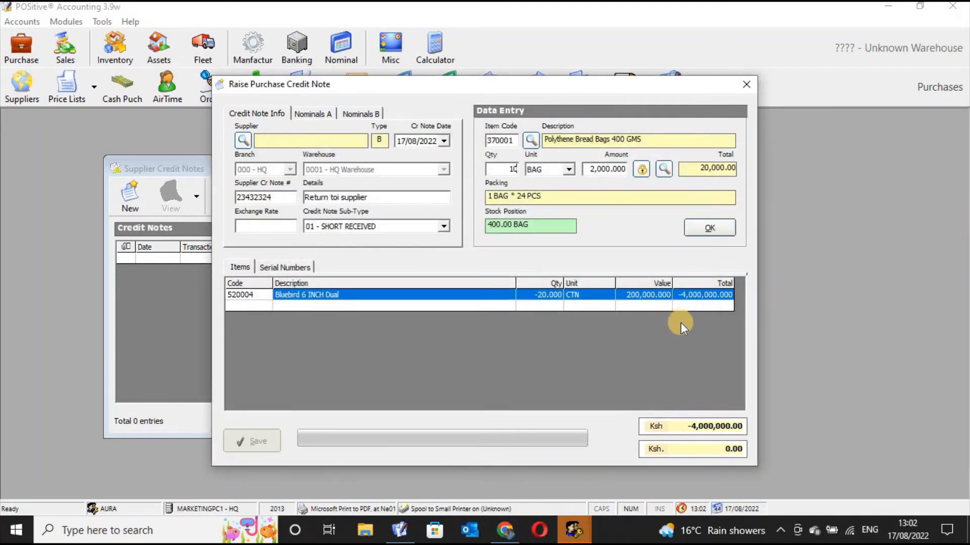
click(713, 226)
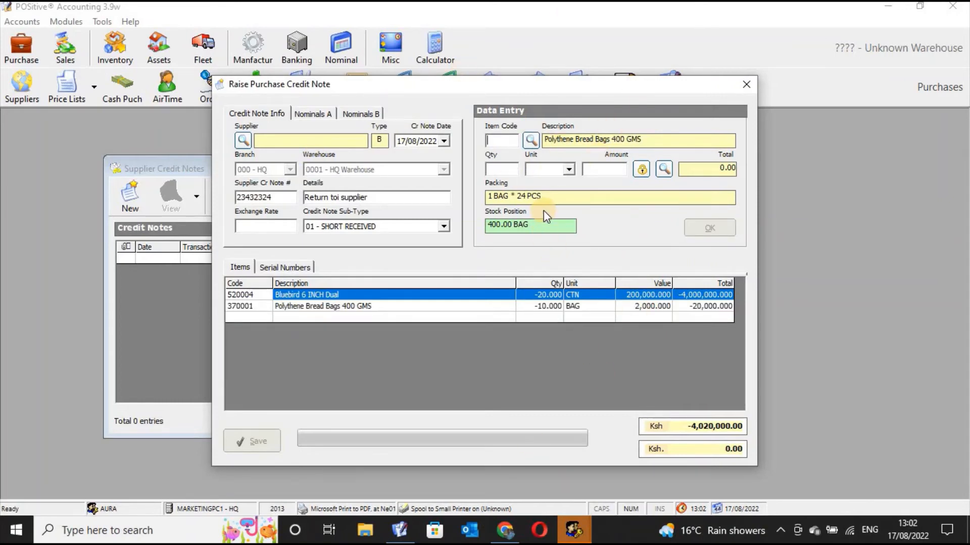
click(531, 141)
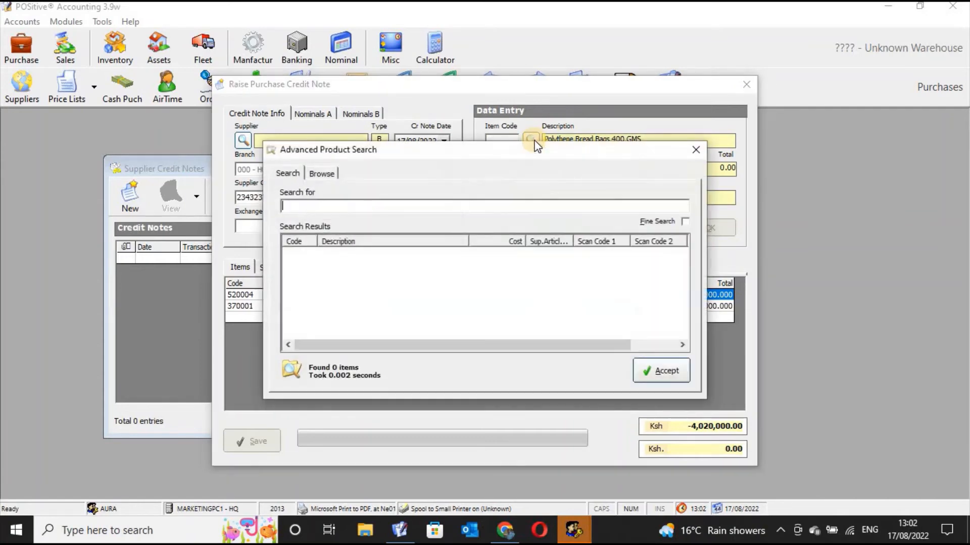
click(696, 151)
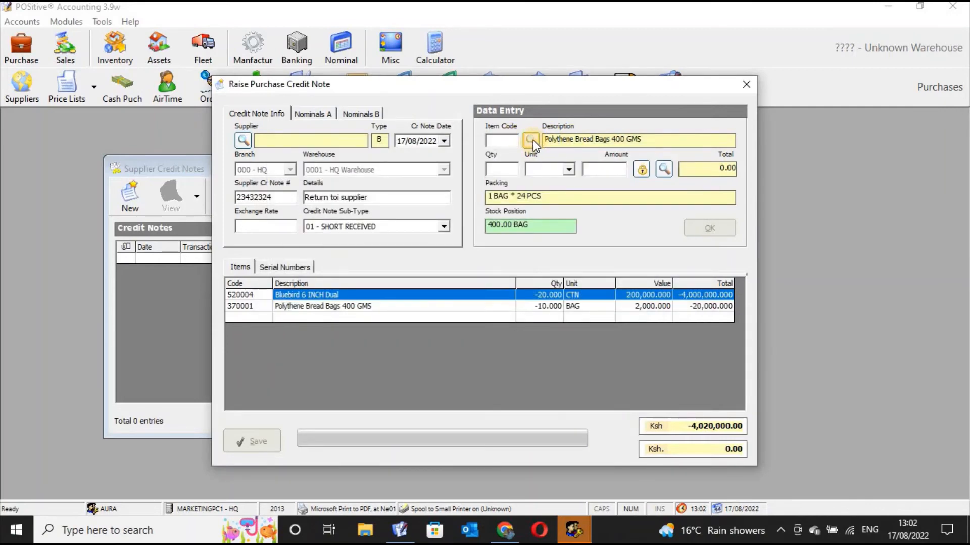
click(529, 143)
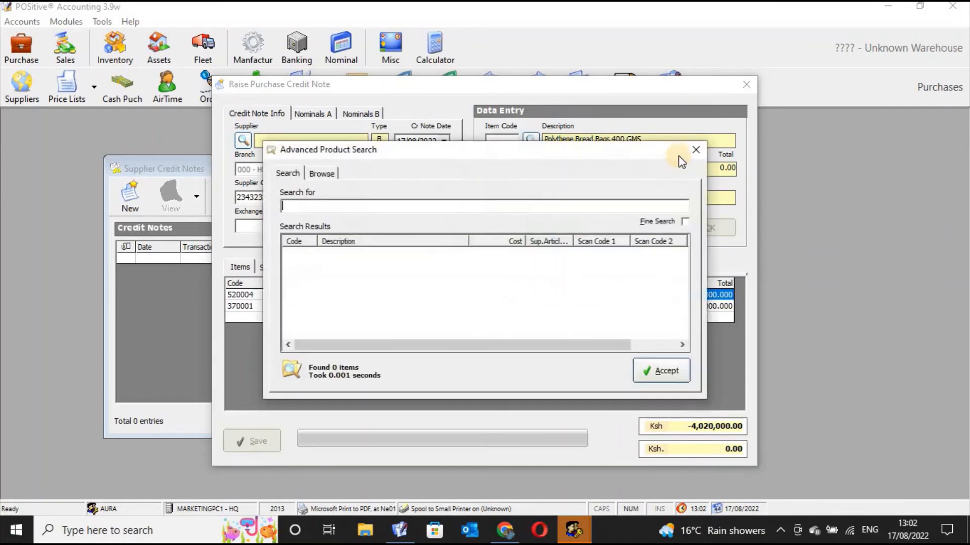
click(696, 151)
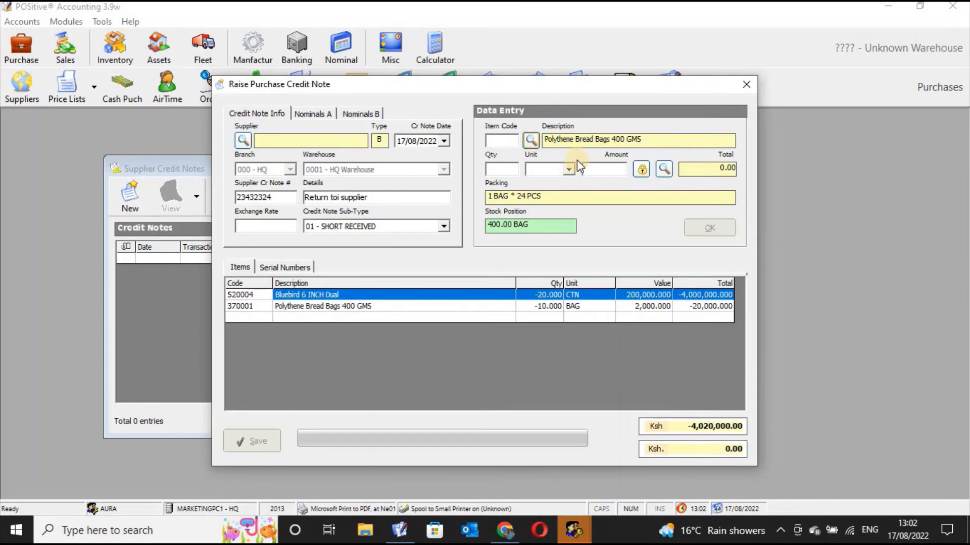
click(531, 140)
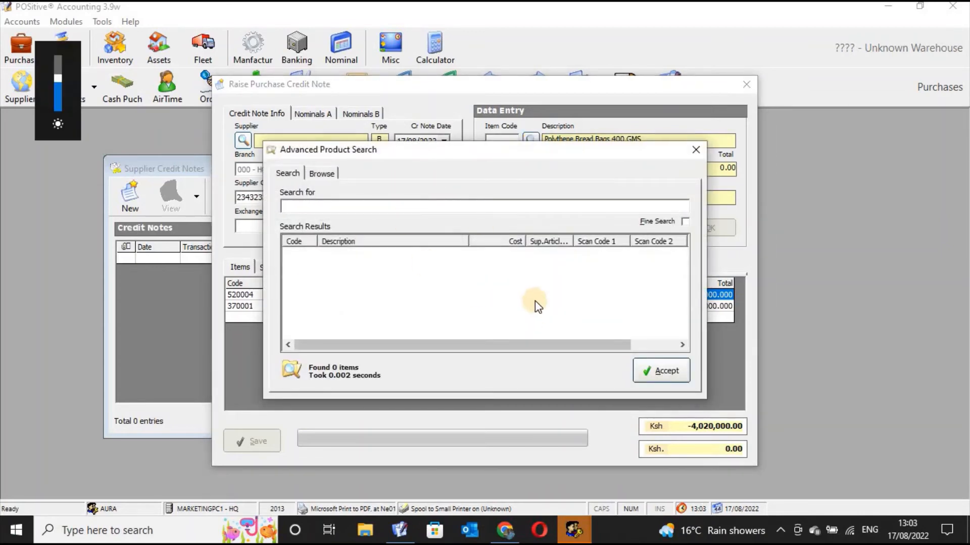
click(697, 150)
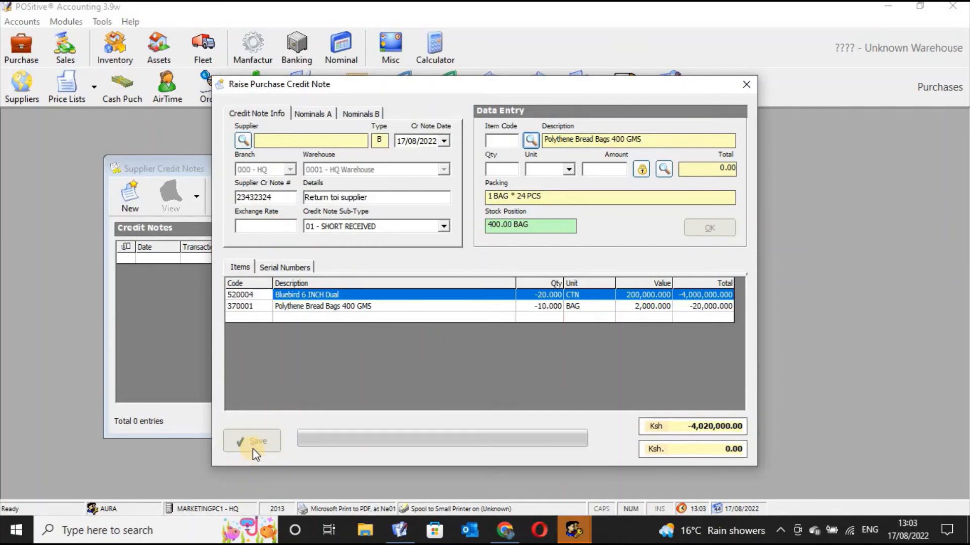
Check both sets of nominal accounts assigned to the credit note and return to its general information
click(323, 113)
click(354, 113)
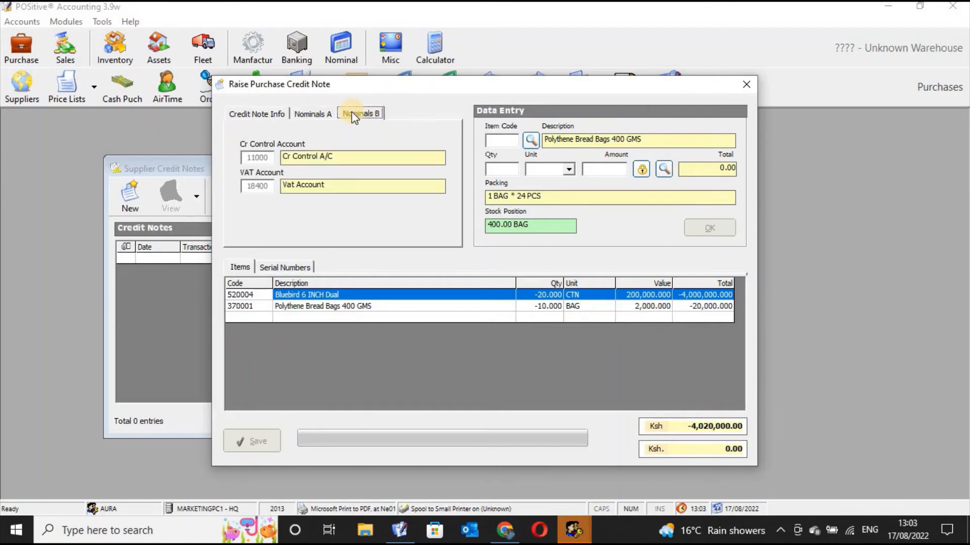
click(259, 113)
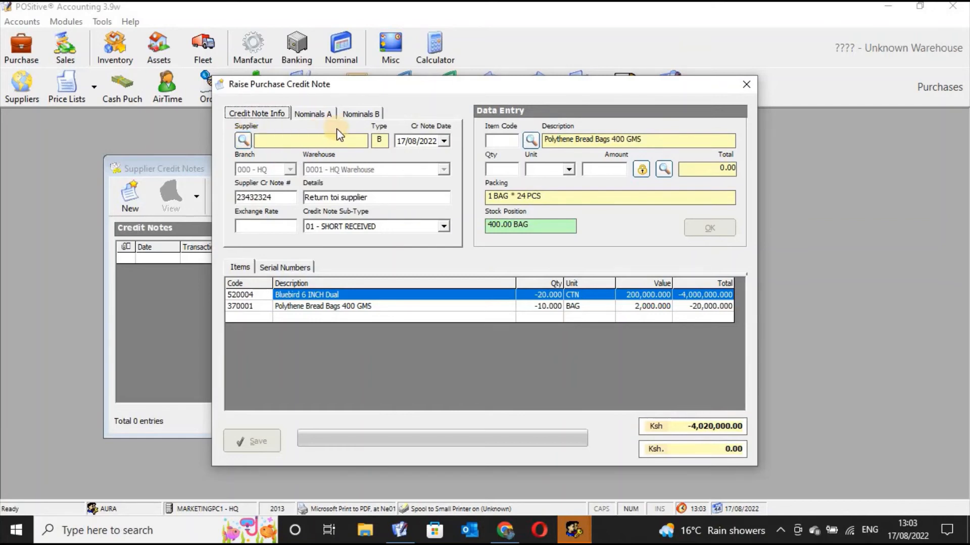
Search the suppliers for "Aura" and assign AURA ENTERPRISES LITD as the credit note's supplier
click(245, 140)
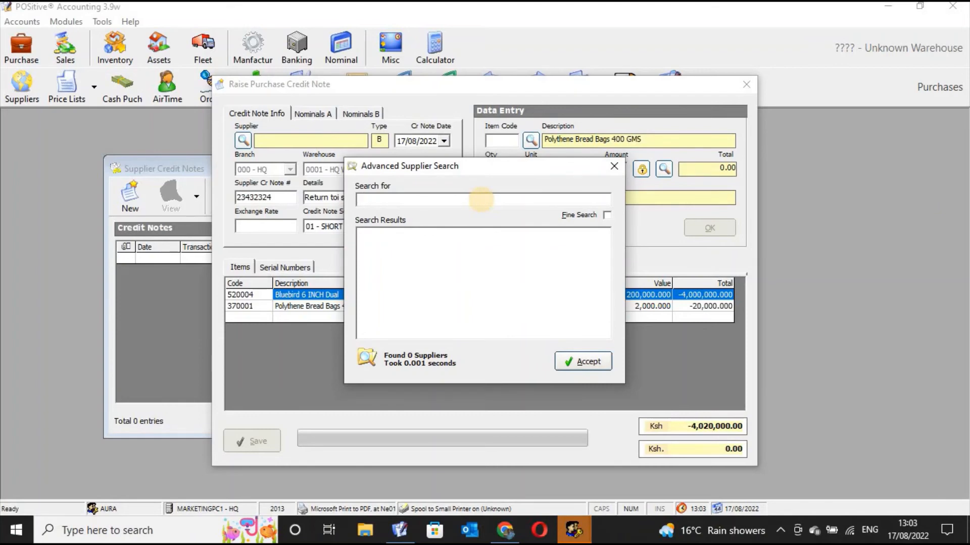
text(Aura)
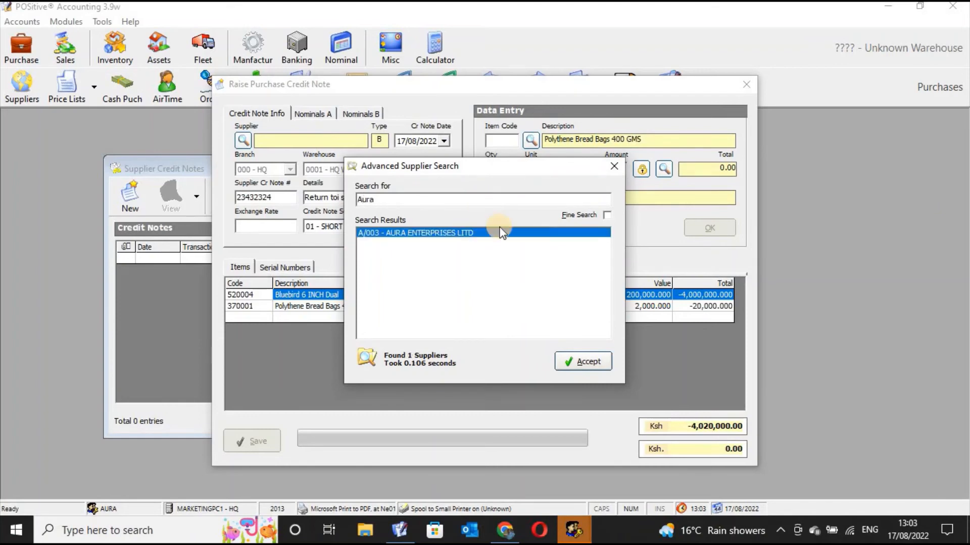
click(571, 359)
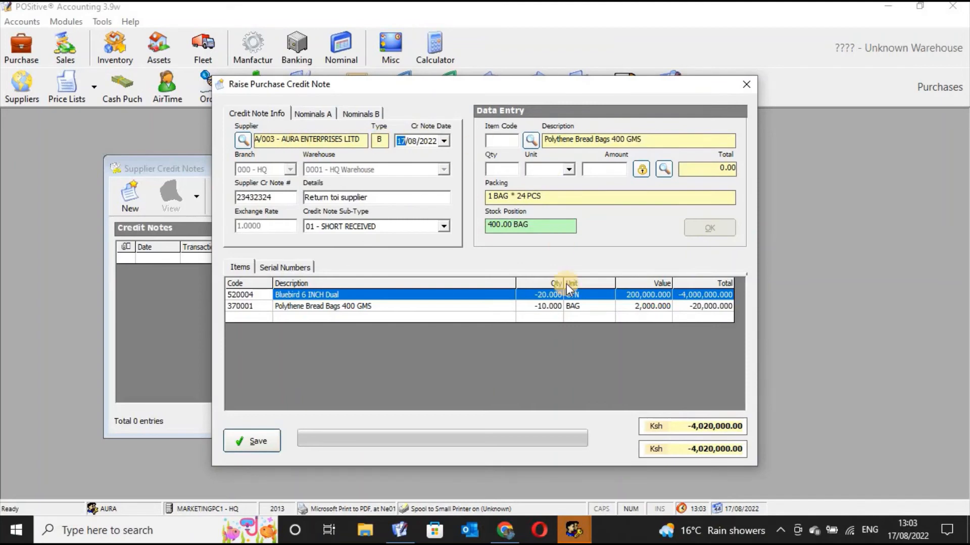
Save the credit note and cancel saving its print output as a PDF
click(260, 442)
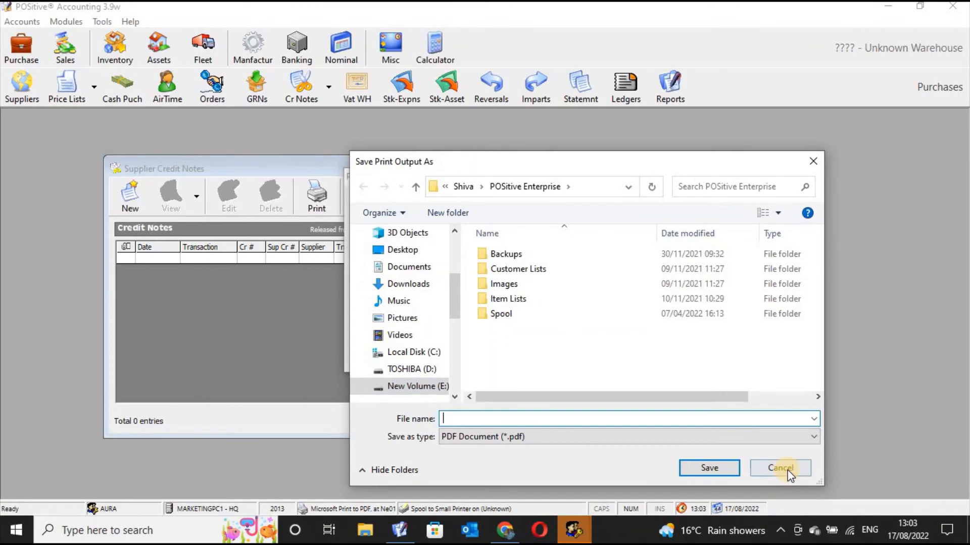
click(789, 472)
click(788, 471)
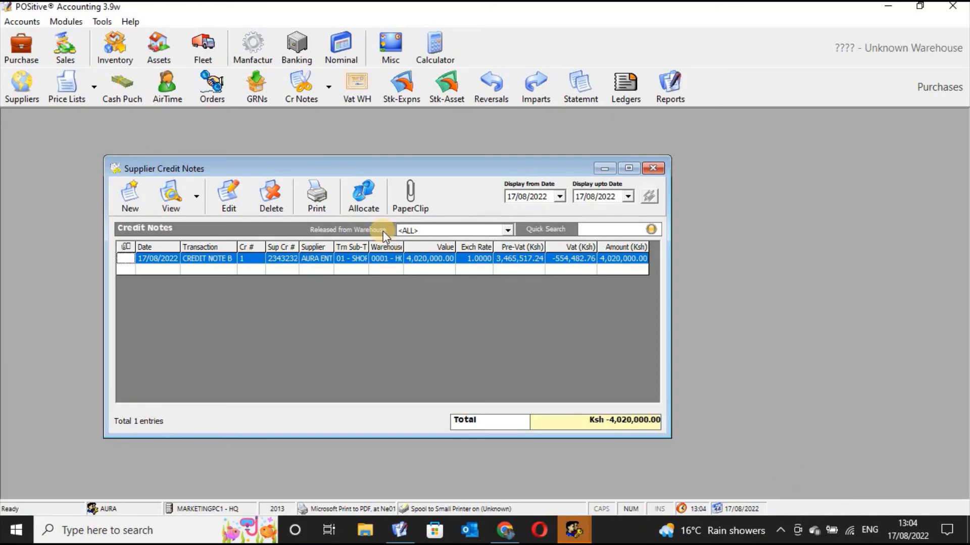
View the saved supplier credit note and examine its supplier, transaction details, item lines, VAT totals and signature fields
click(169, 200)
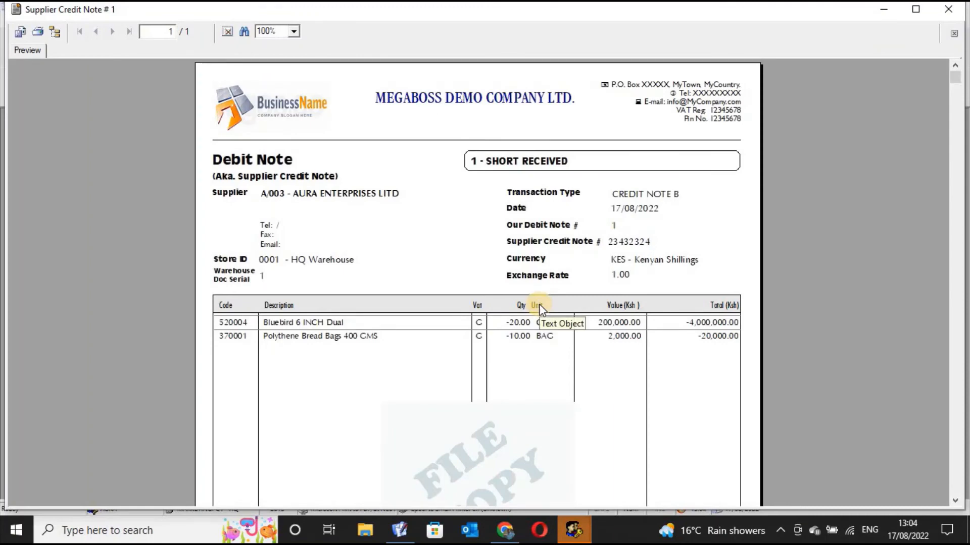
click(303, 198)
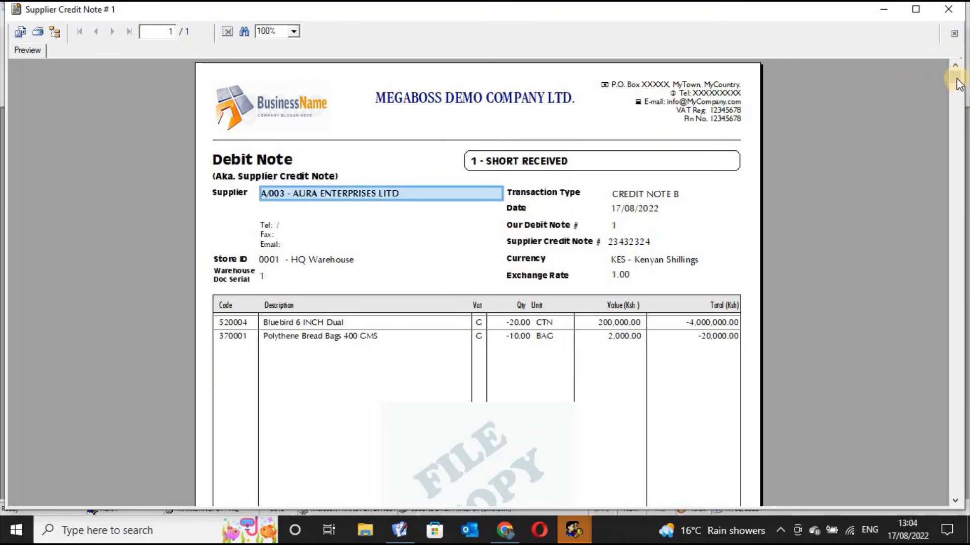
mouse_move(957, 83)
mouse_down()
mouse_move(955, 458)
mouse_move(955, 77)
mouse_up()
mouse_move(956, 542)
mouse_down()
mouse_move(955, 491)
mouse_move(956, 544)
mouse_up()
drag(955, 77, 955, 489)
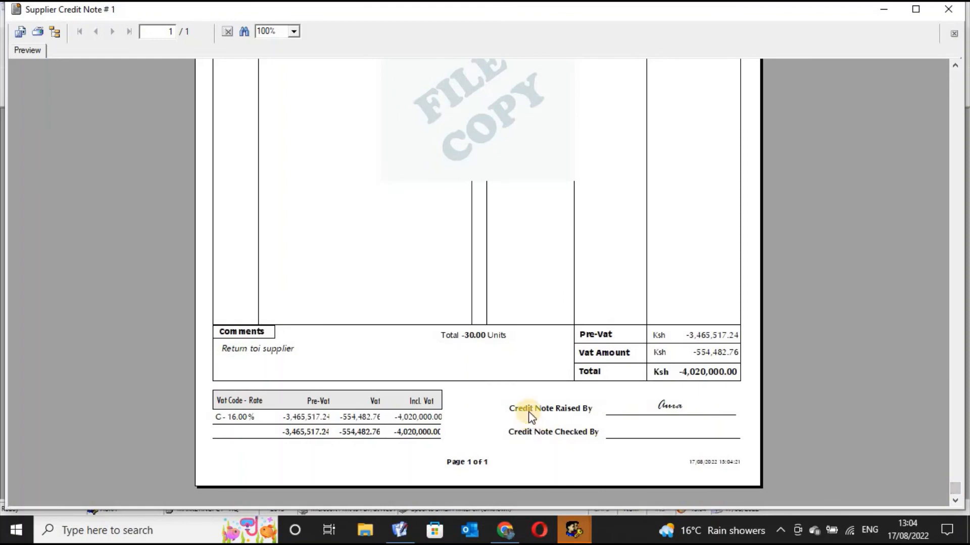
click(528, 410)
click(681, 407)
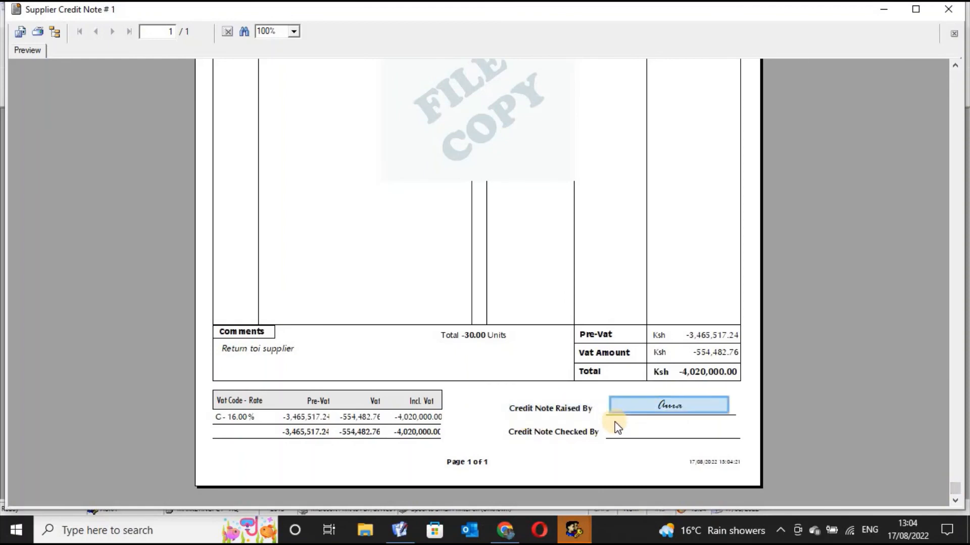
click(574, 436)
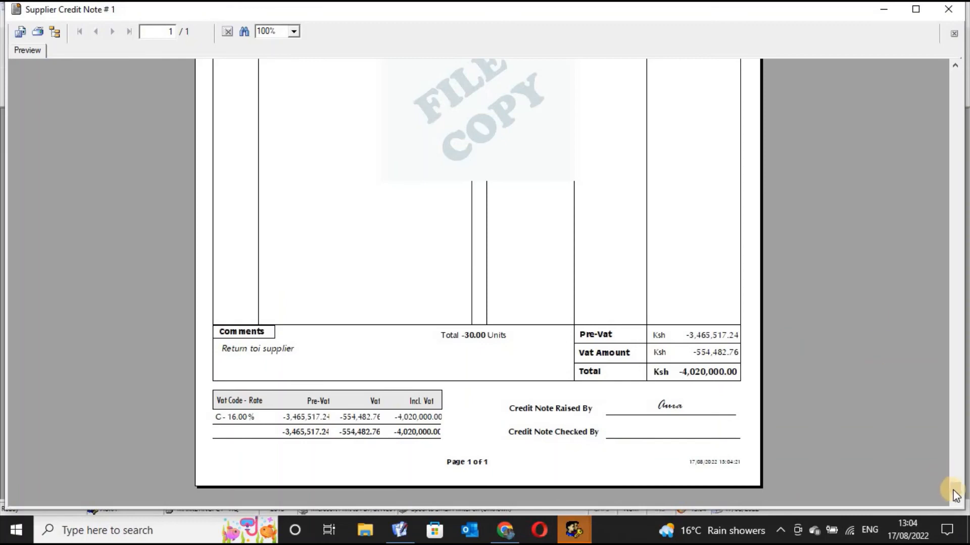
scroll(919, 227, up, 5)
scroll(908, 68, up, 1)
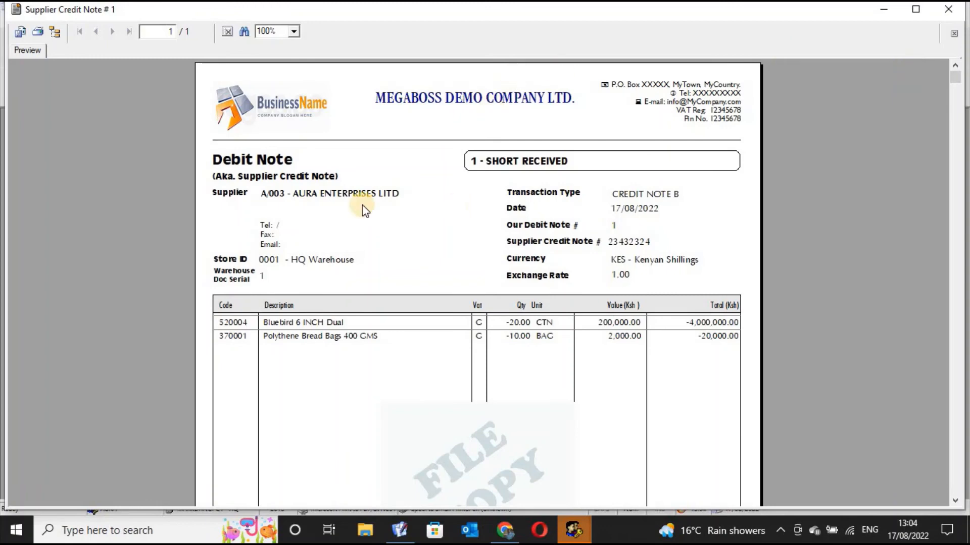
click(322, 200)
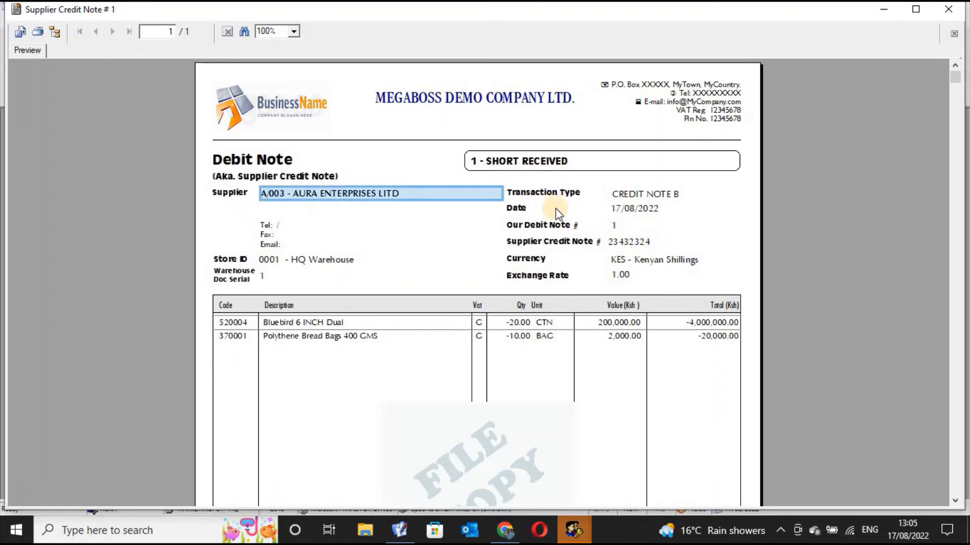
Check the credit note's transaction type, date, supplier credit note number, currency and exchange rate, and close its preview
click(632, 196)
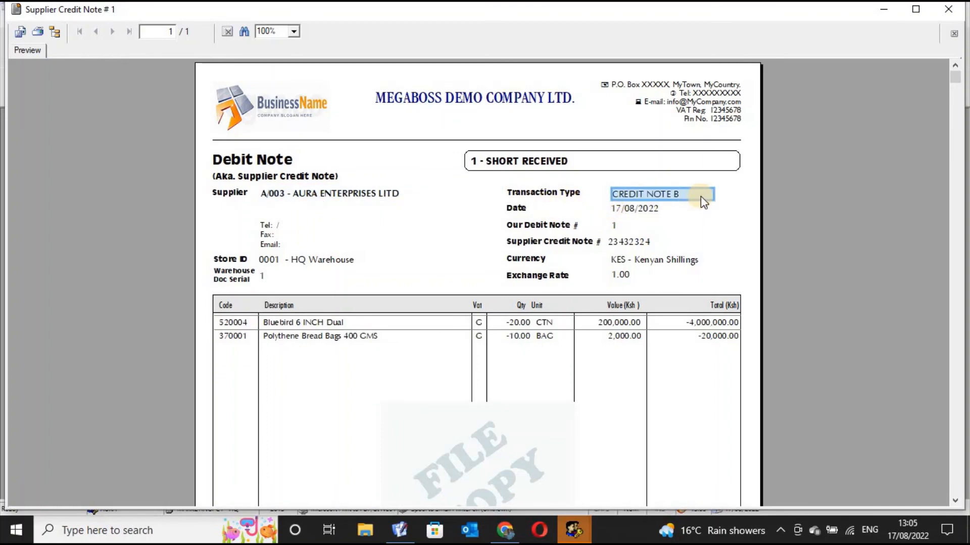
click(632, 212)
click(620, 247)
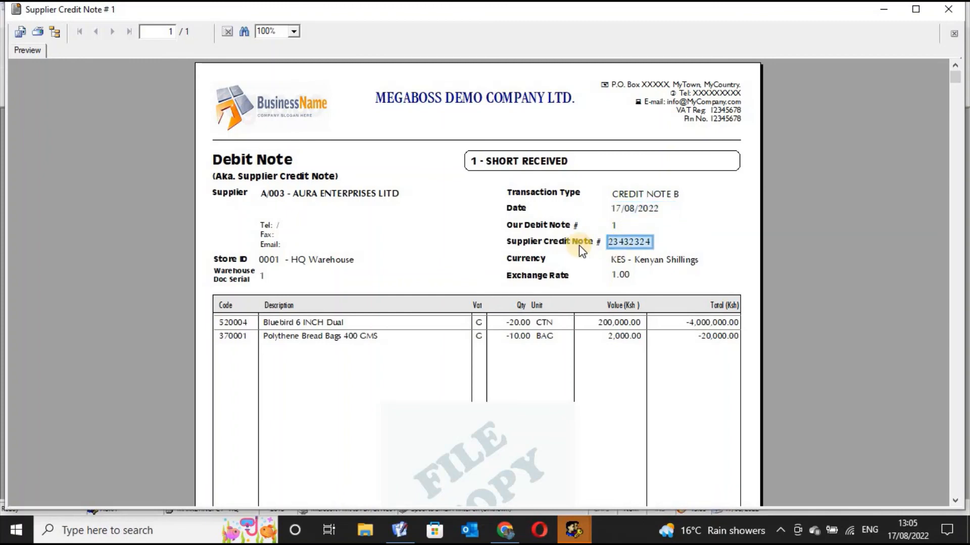
click(649, 261)
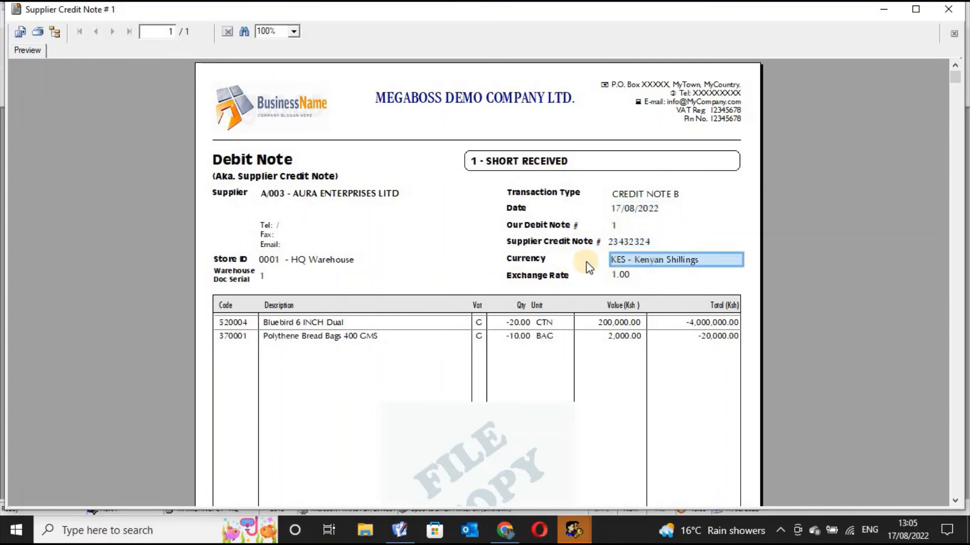
click(622, 278)
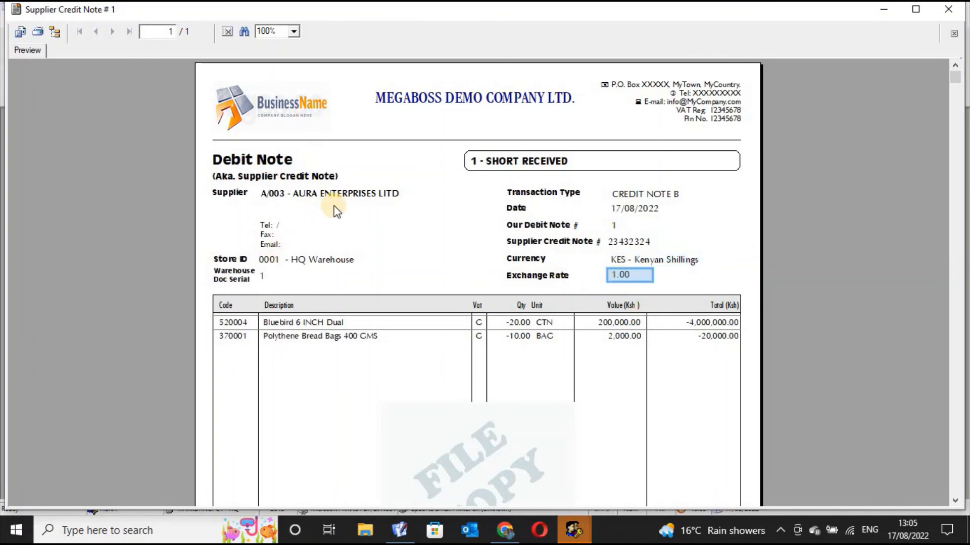
click(529, 195)
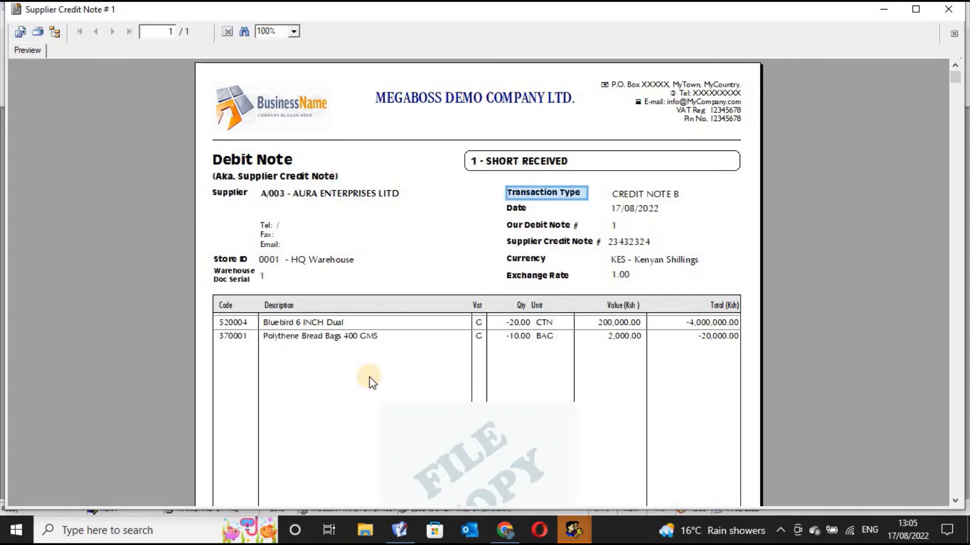
click(949, 10)
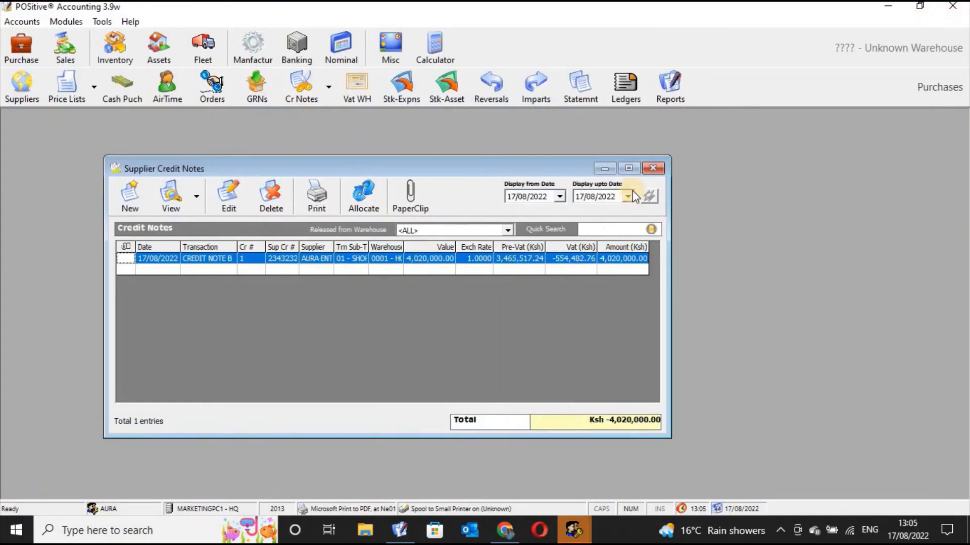
Close the supplier credit notes list and exit all open POSitive programs, including the ERP Unified Client and the Accounting login window
click(652, 169)
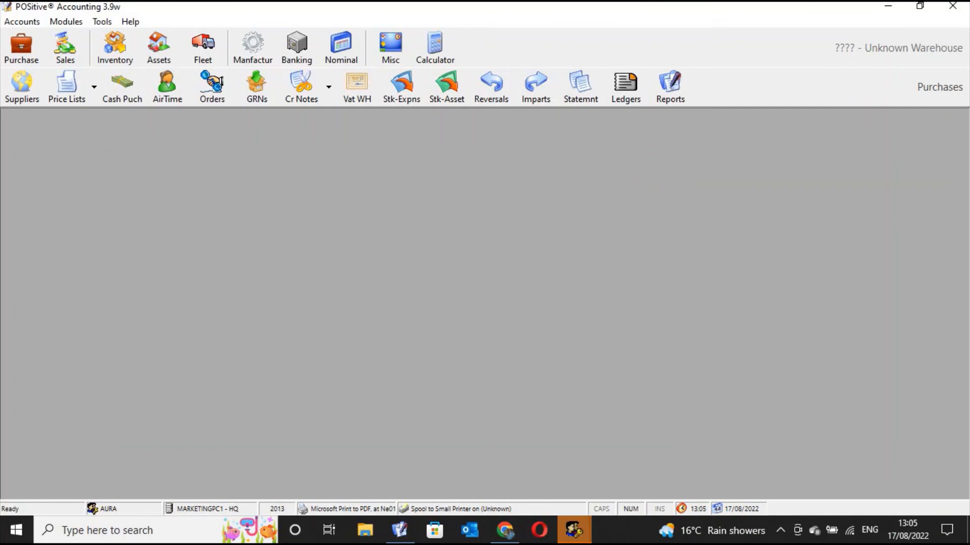
click(953, 11)
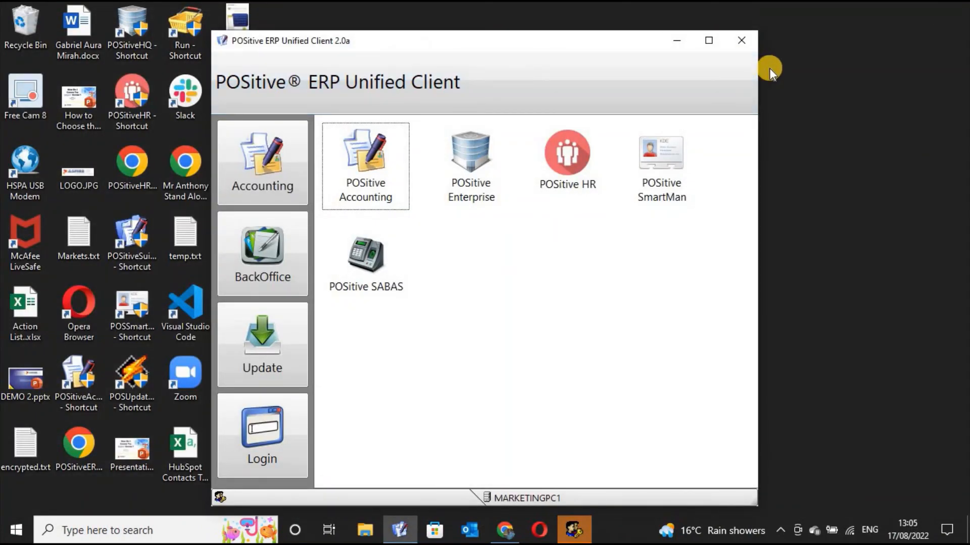
click(742, 44)
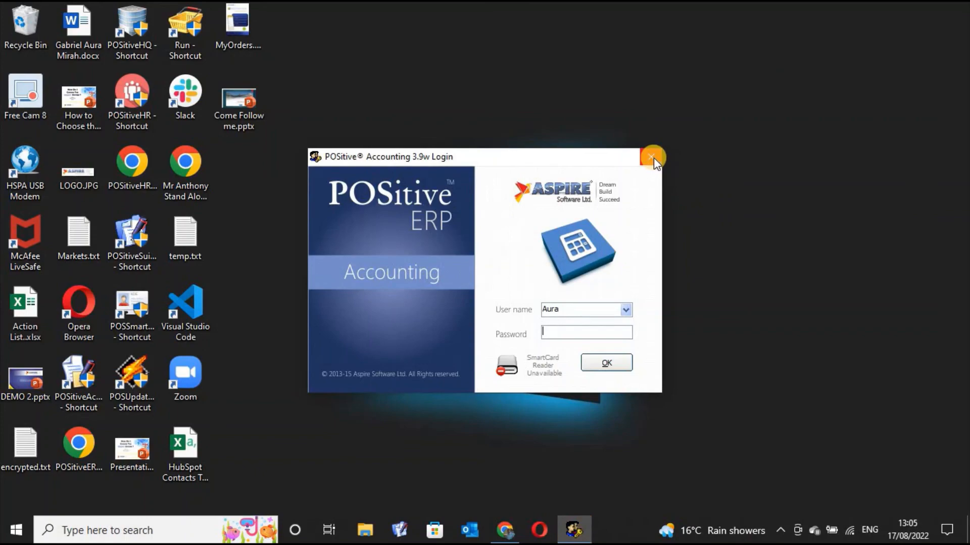
click(652, 157)
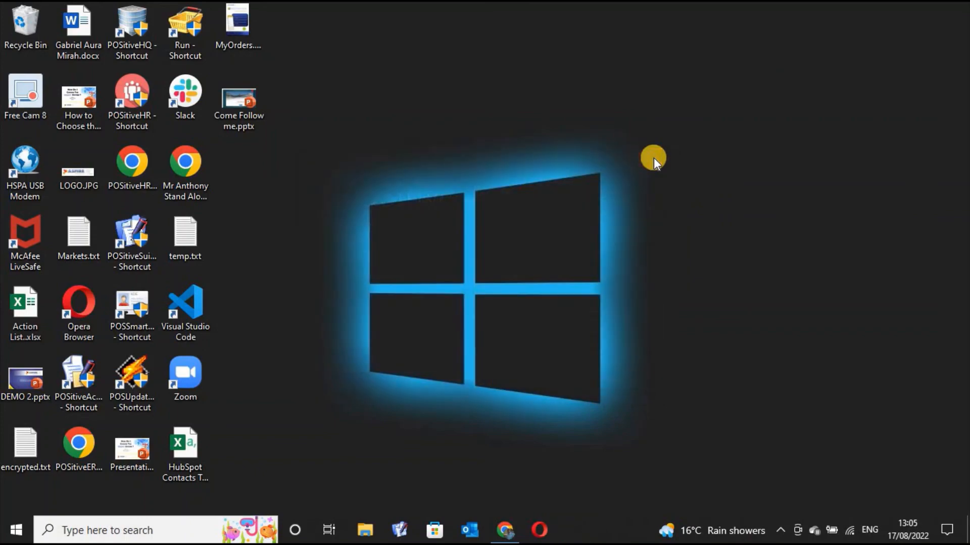